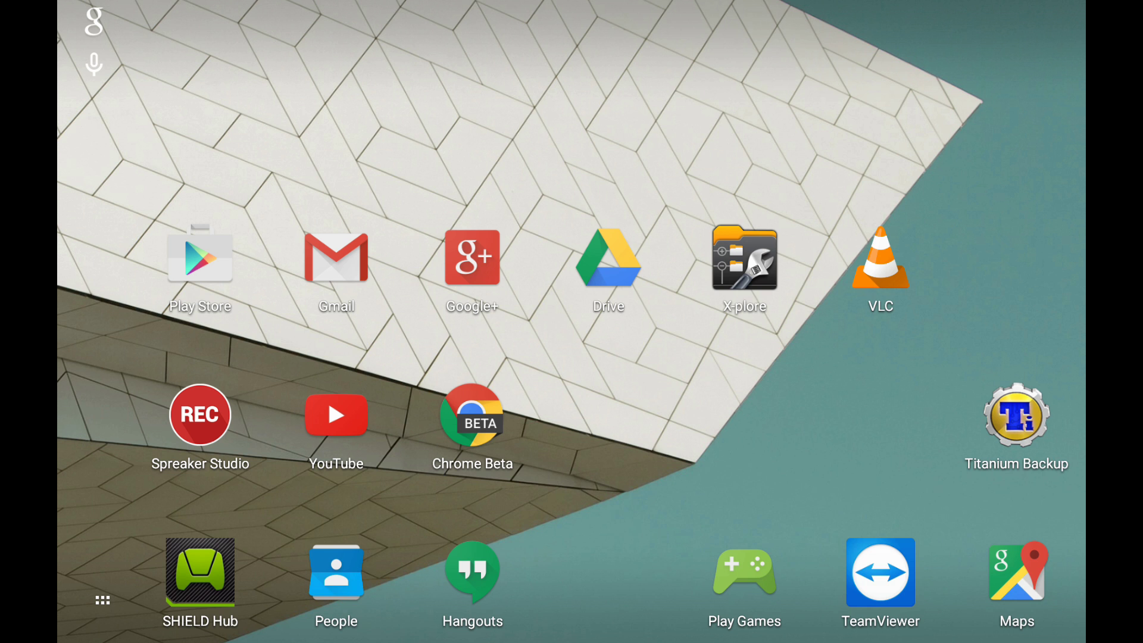
# Step: Launch ES File Explorer, dismiss the gesture tutorial and show the User Apps list under Library
pyautogui.click(200, 256)
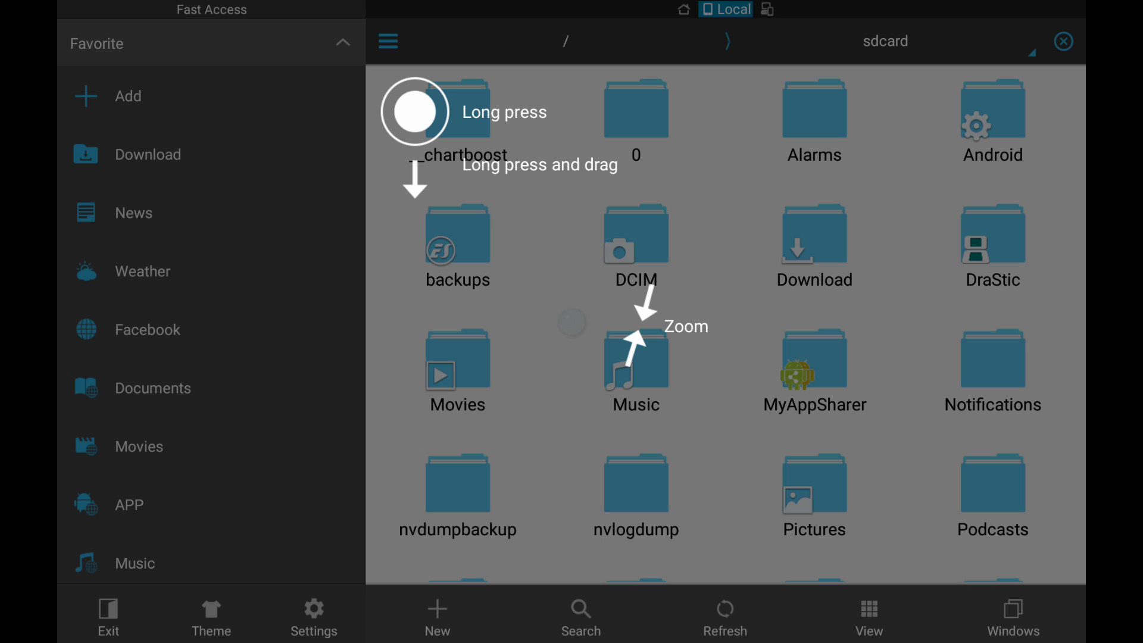
pyautogui.click(571, 322)
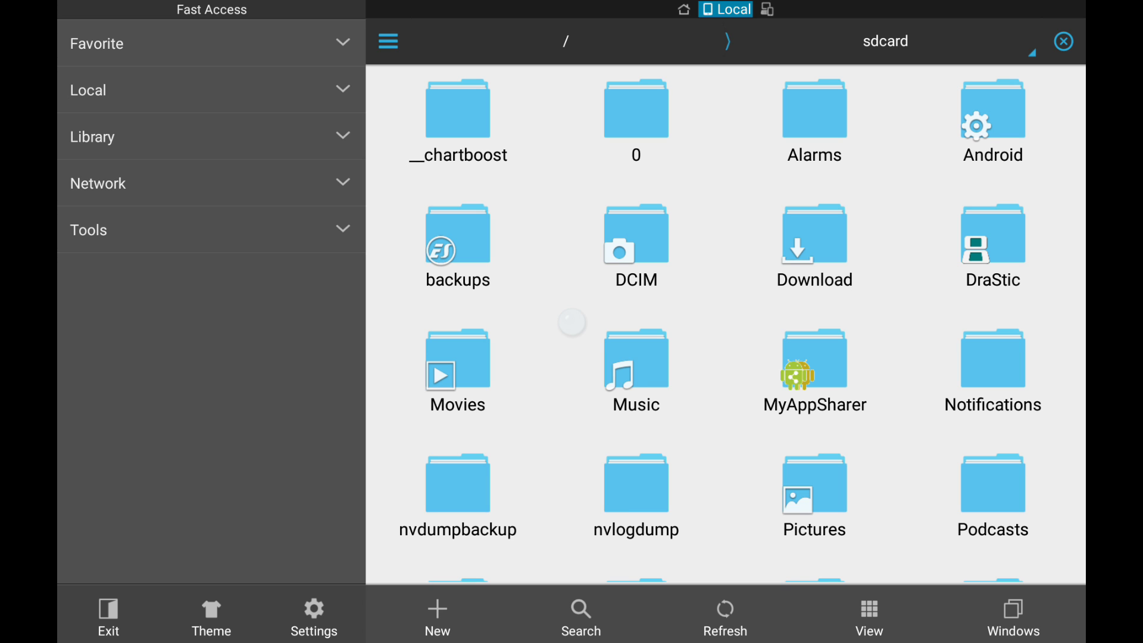
pyautogui.click(209, 136)
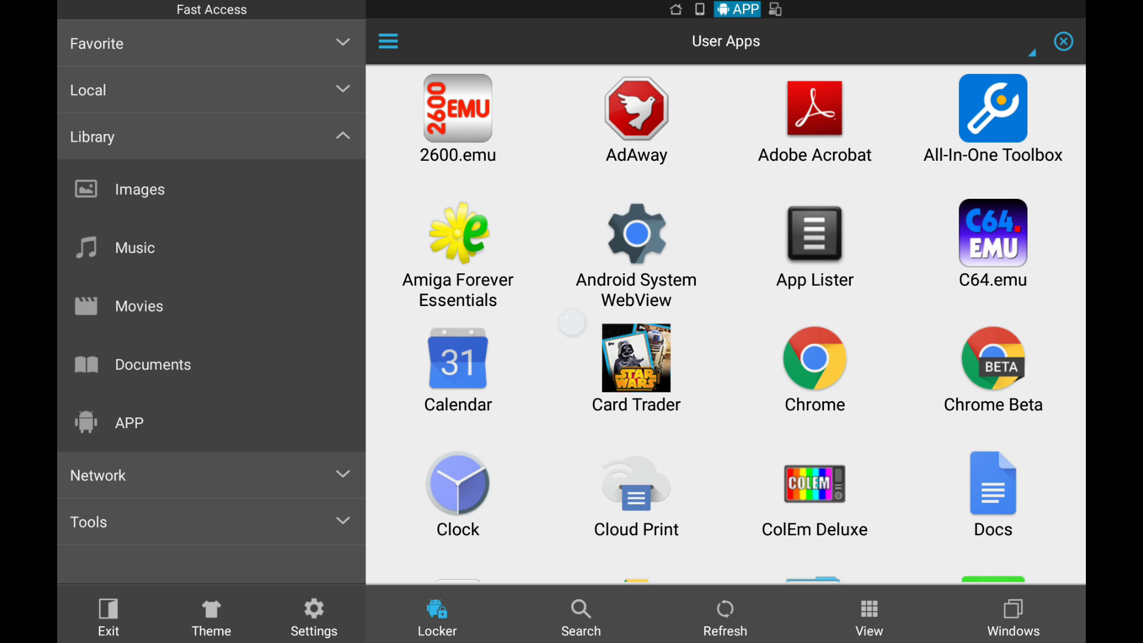
pyautogui.scroll(-10, 572, 322)
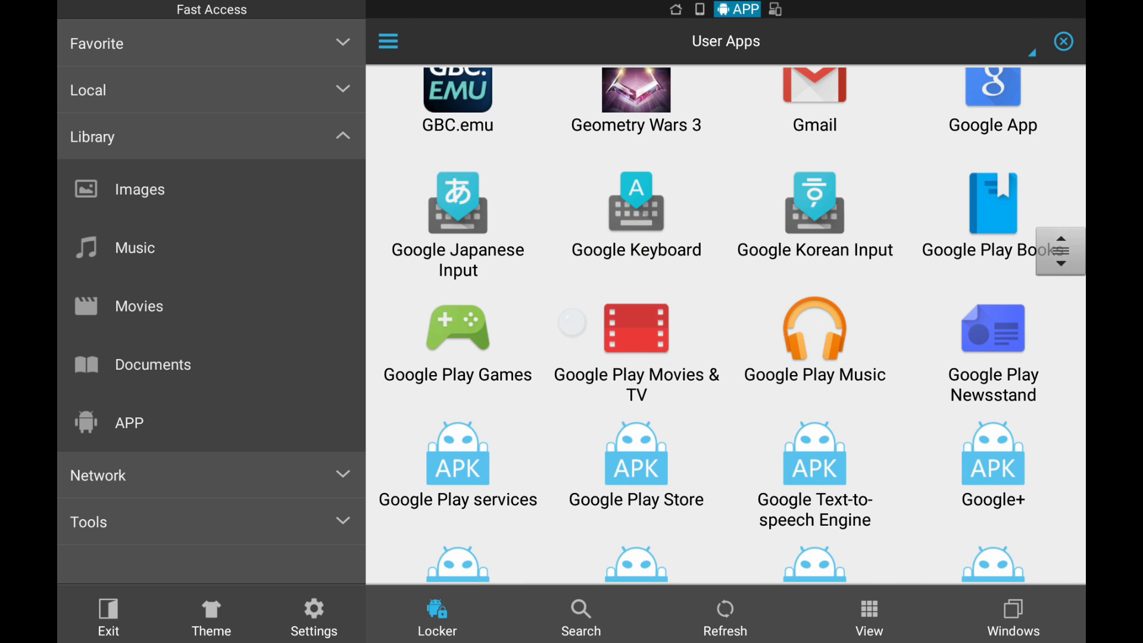
pyautogui.scroll(-5, 572, 322)
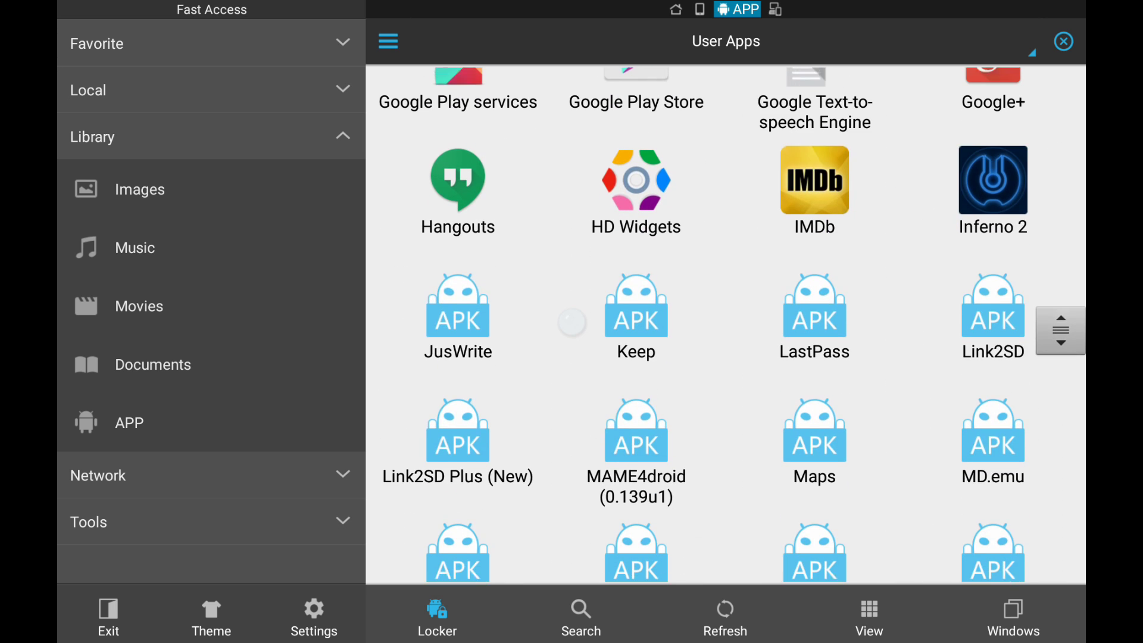
pyautogui.scroll(3, 571, 322)
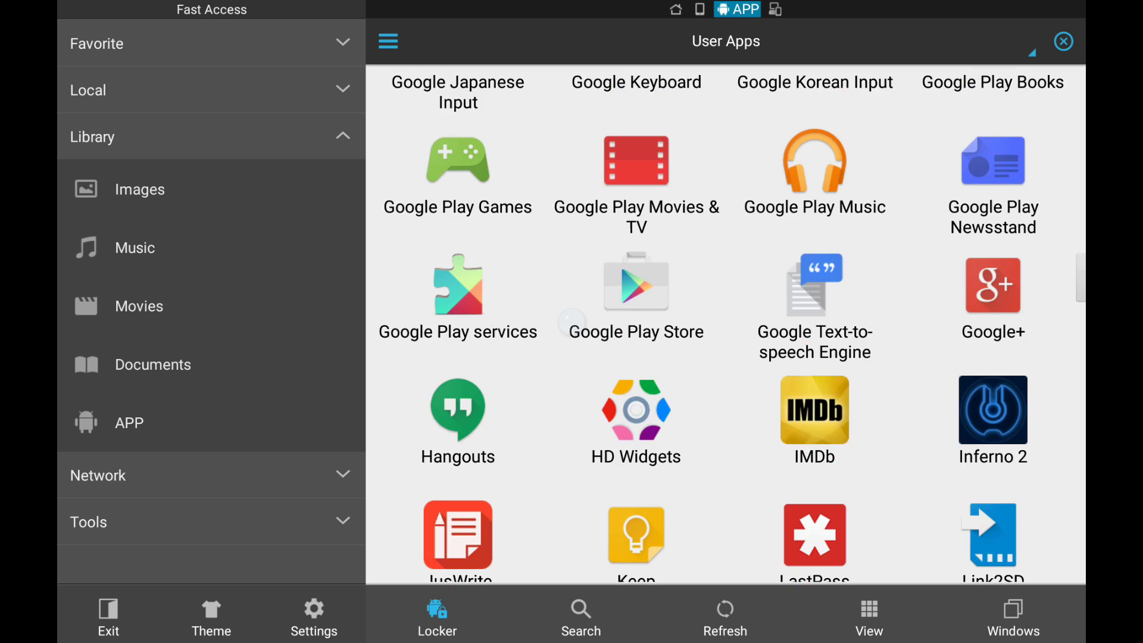
pyautogui.scroll(15, 571, 322)
# Step: Start adding a new Gdrive account from Network > Cloud
pyautogui.click(98, 476)
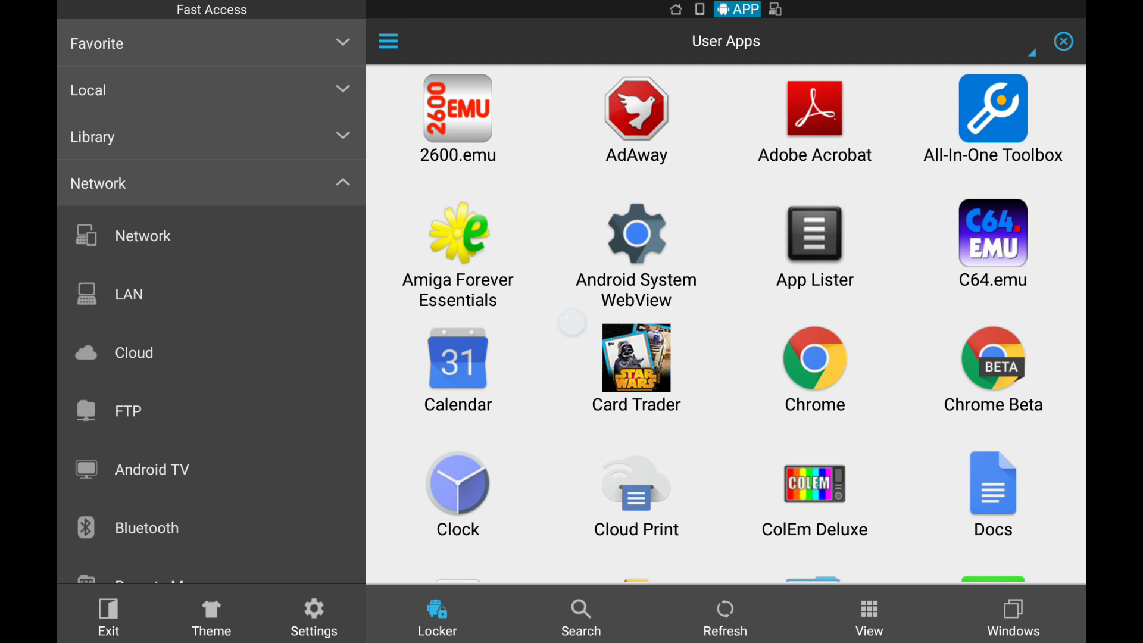
pyautogui.click(113, 352)
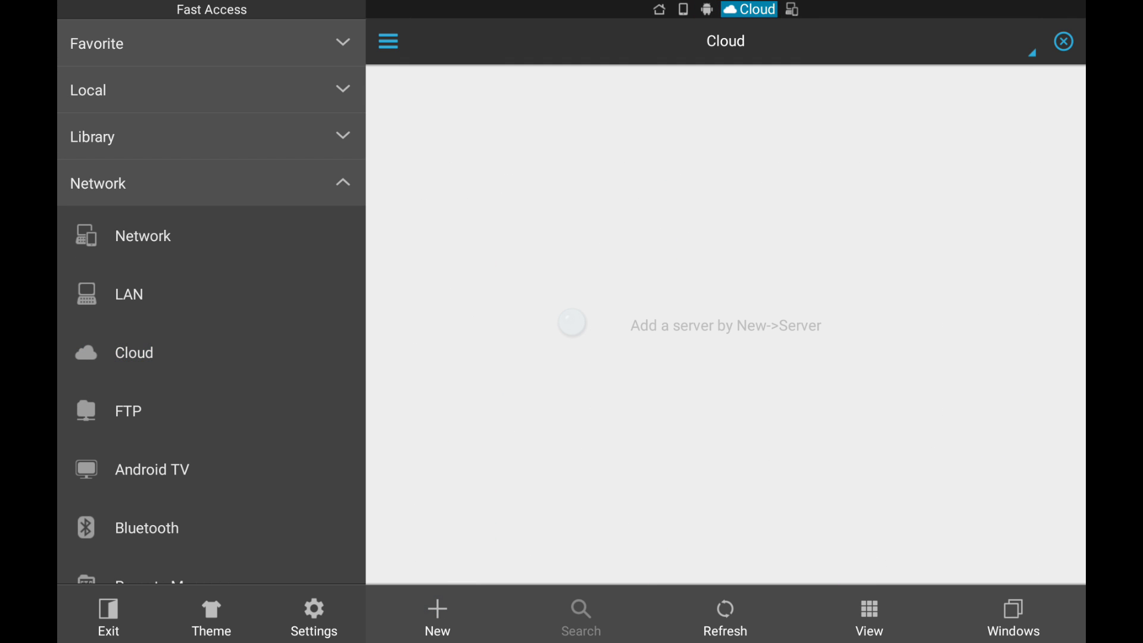
pyautogui.click(437, 616)
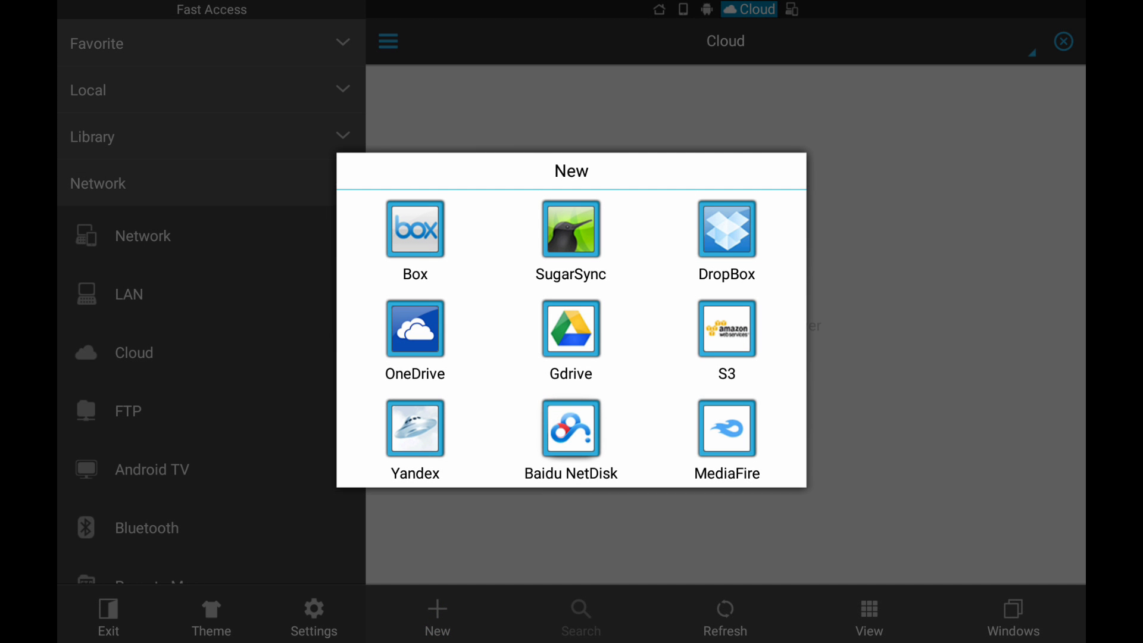
pyautogui.click(571, 328)
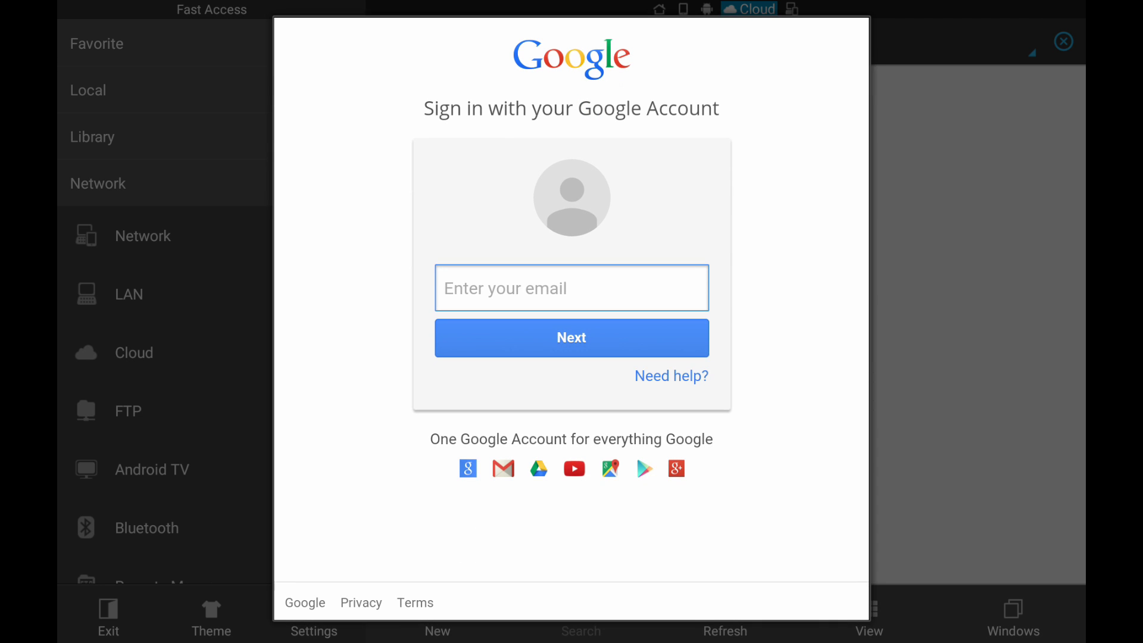
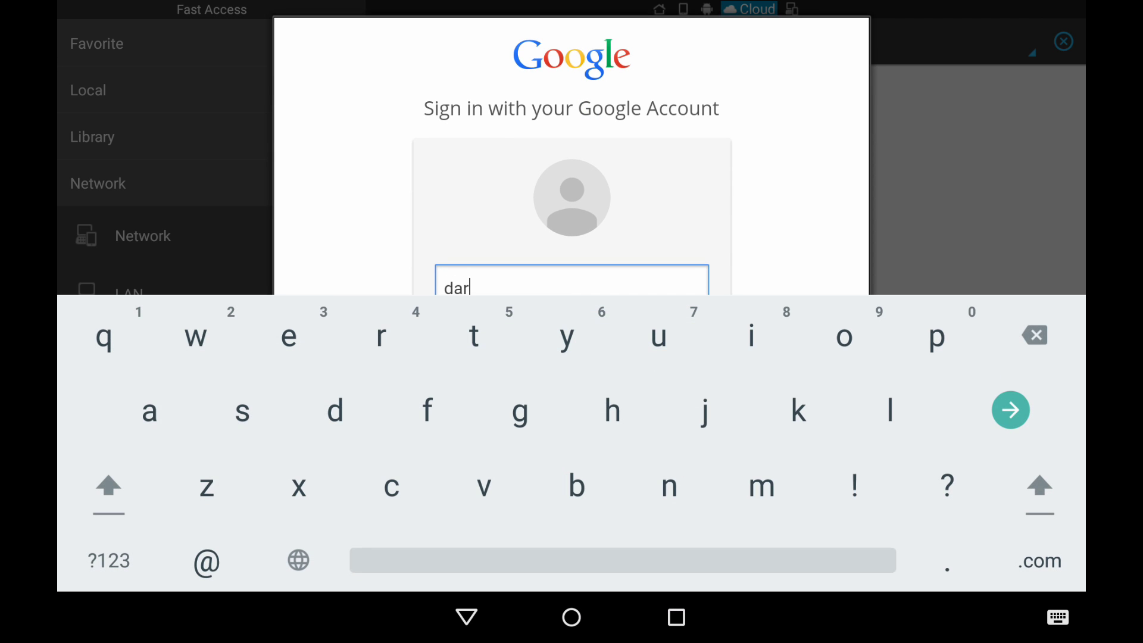
# Step: Sign in with the Google account e-mail, password and 2-Step Verification code
pyautogui.press('Escape')
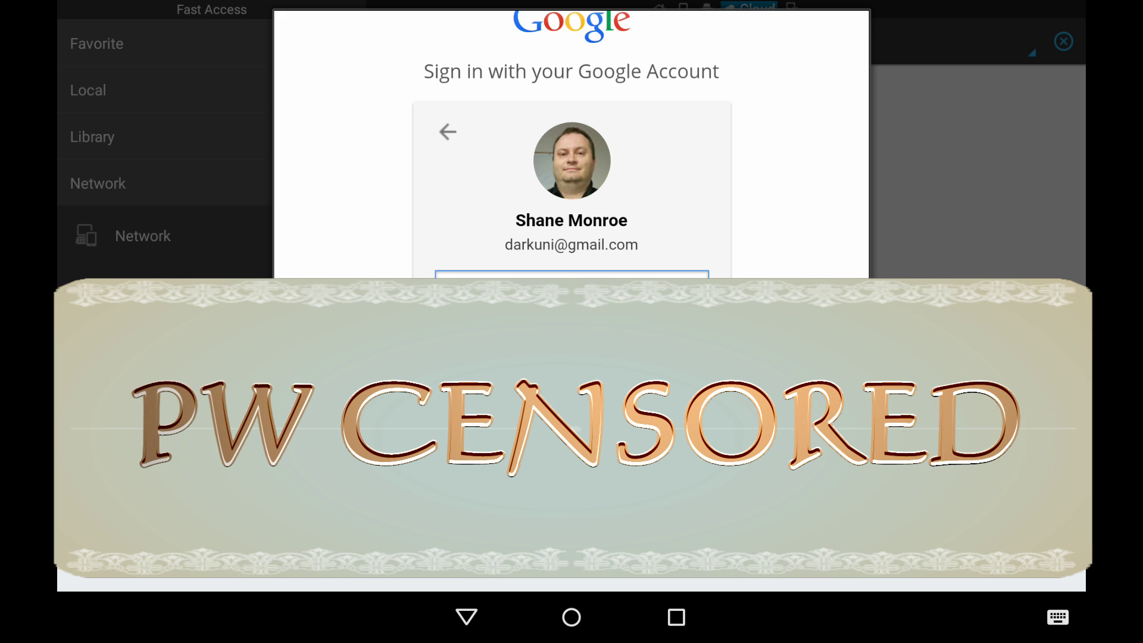
pyautogui.press('Return')
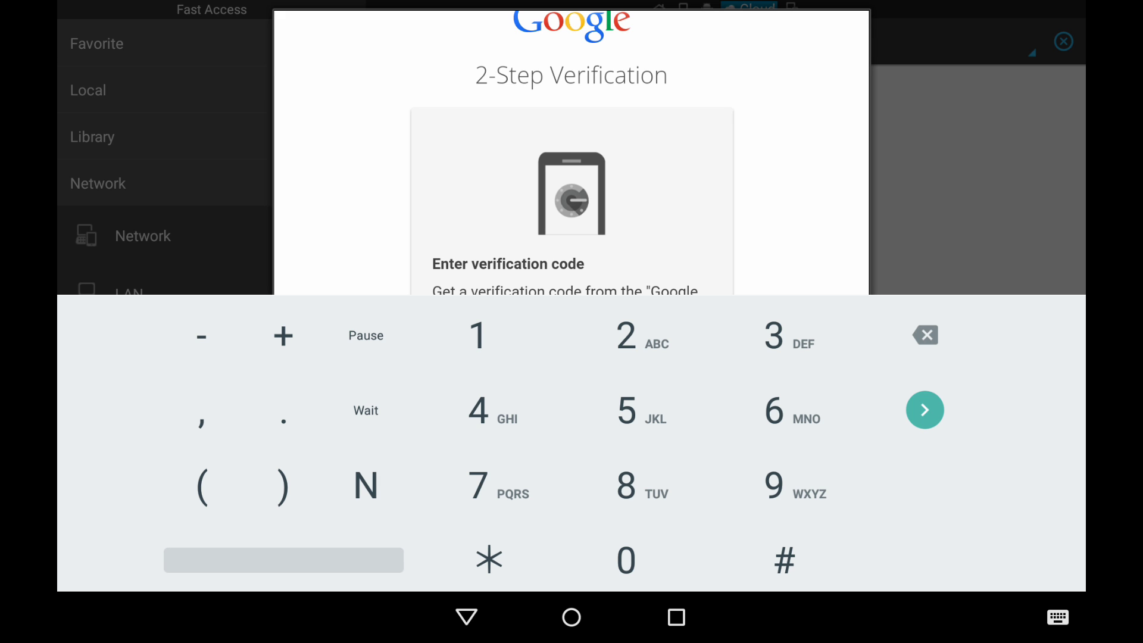
pyautogui.press('Return')
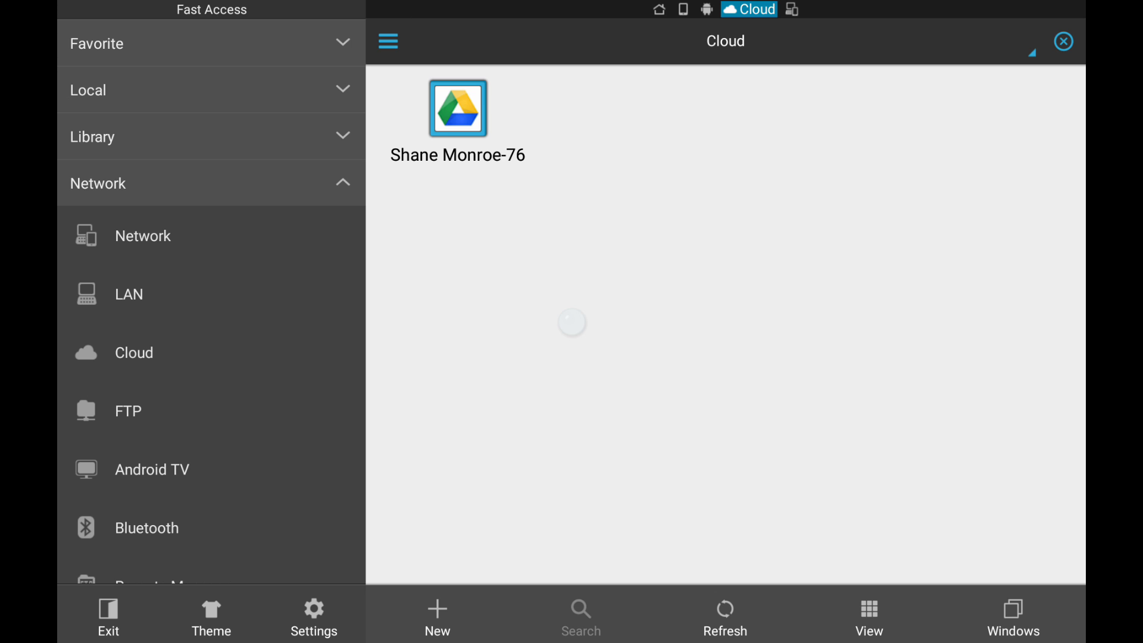
# Step: Open Library > APP and browse the installed user apps
pyautogui.click(197, 137)
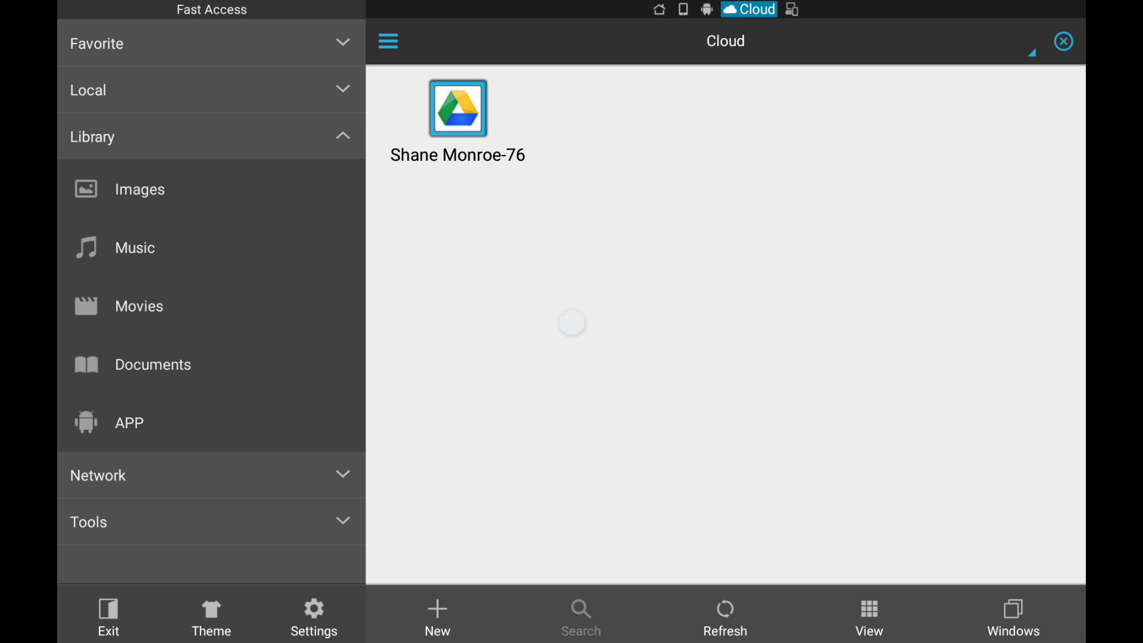
pyautogui.click(129, 423)
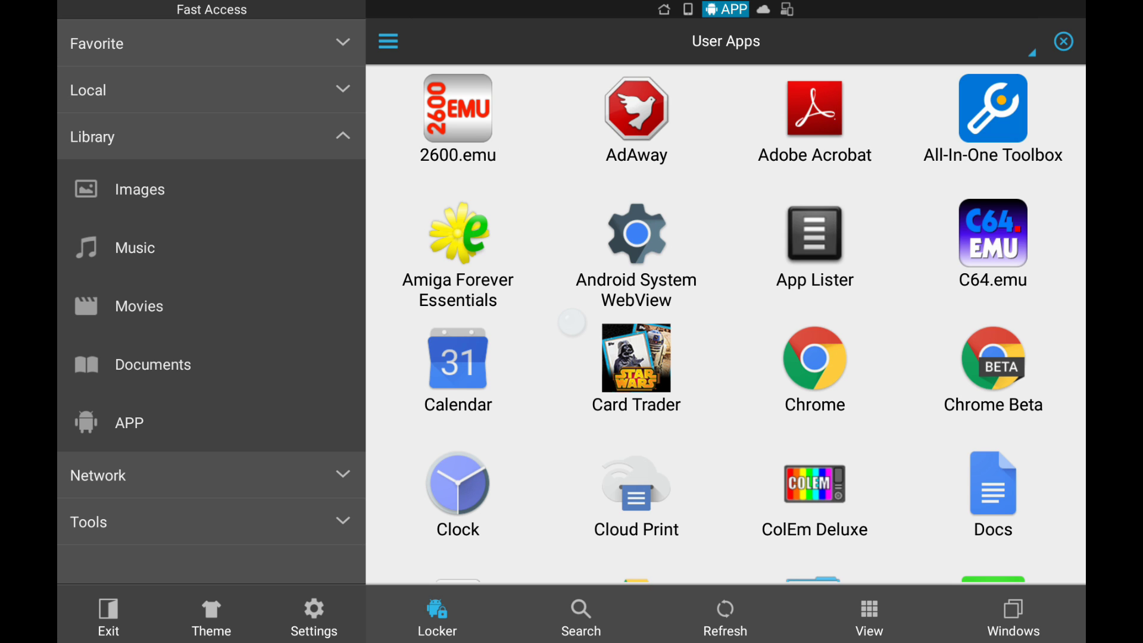
pyautogui.scroll(-5, 572, 322)
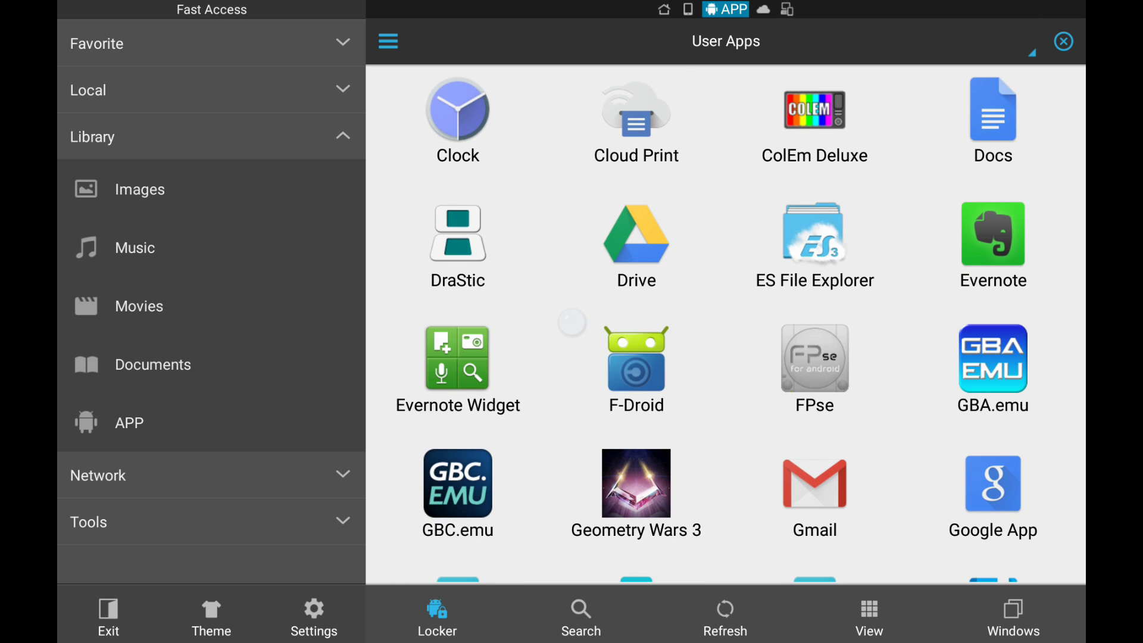
pyautogui.scroll(-4, 572, 322)
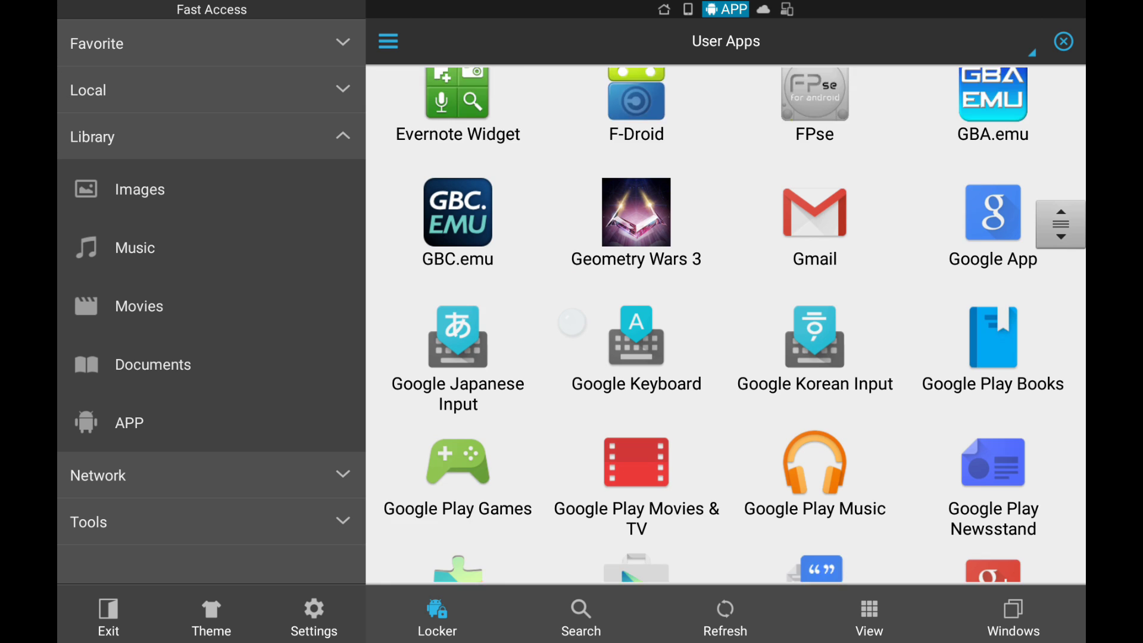
pyautogui.scroll(-2, 571, 322)
pyautogui.scroll(3, 572, 322)
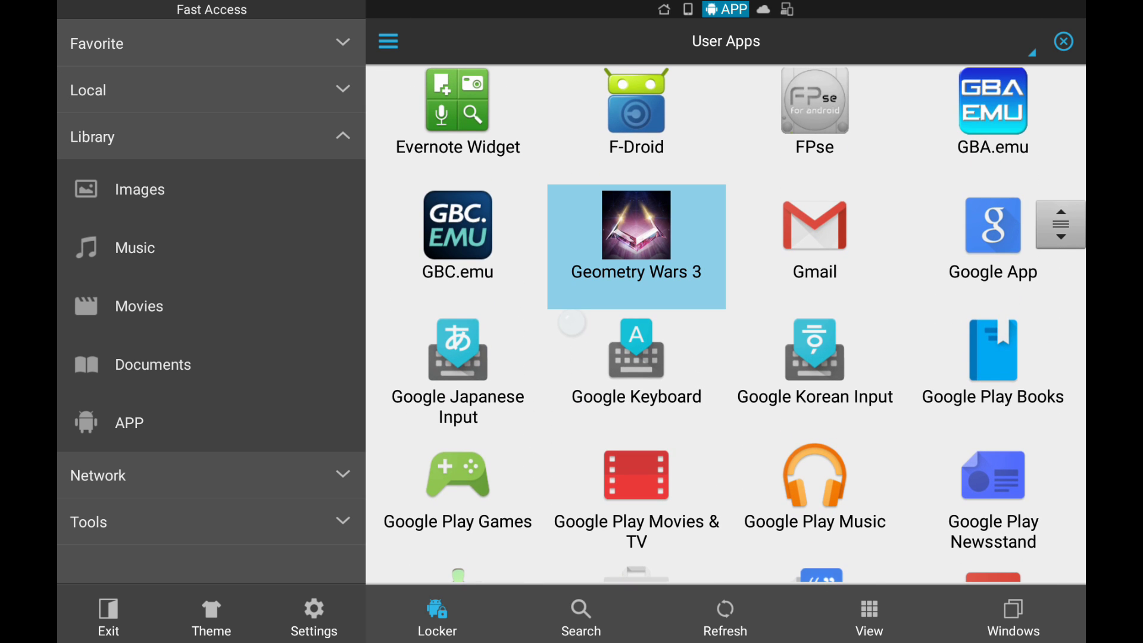
# Step: Enter selection mode and tick Geometry Wars 3, Chrome and Google Play Music
pyautogui.click(572, 322)
pyautogui.scroll(-5, 571, 322)
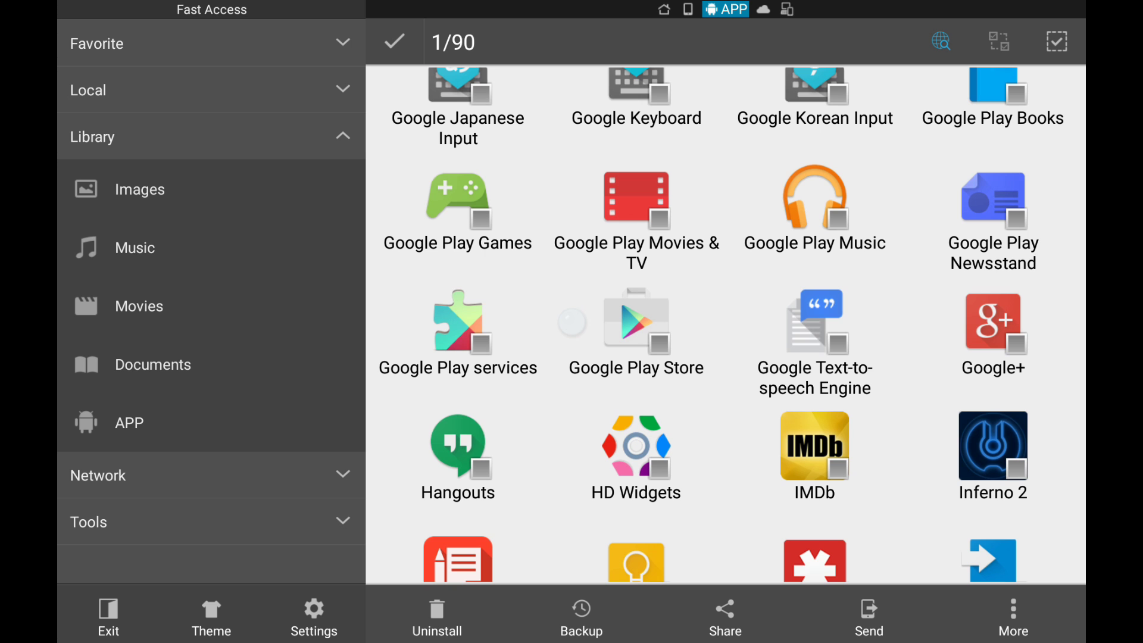
pyautogui.scroll(-7, 571, 322)
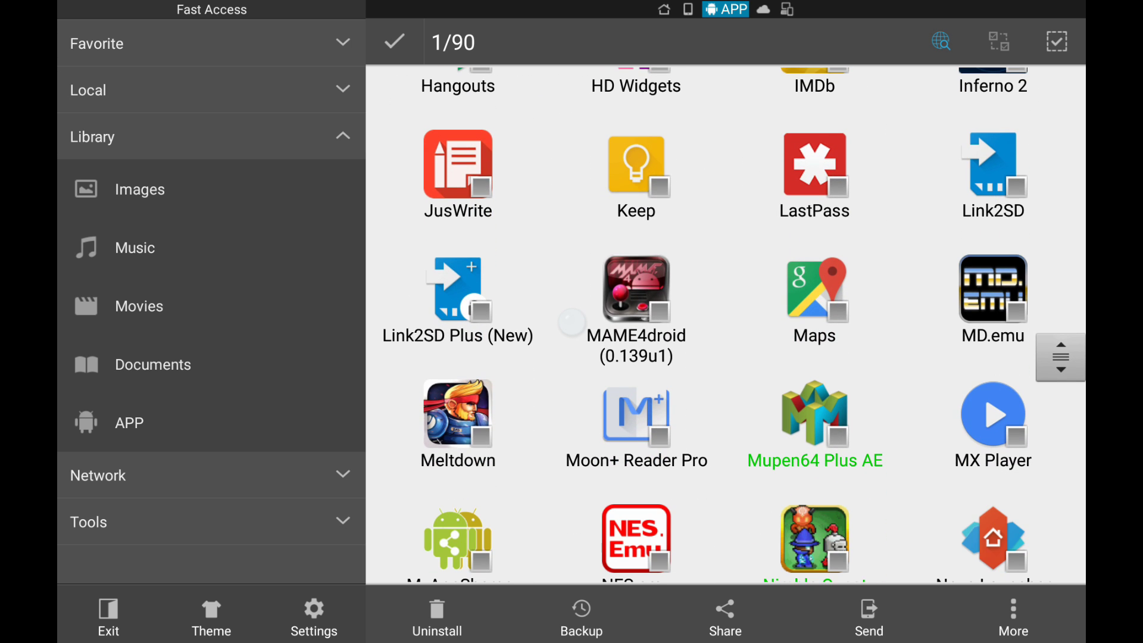
pyautogui.scroll(10, 572, 322)
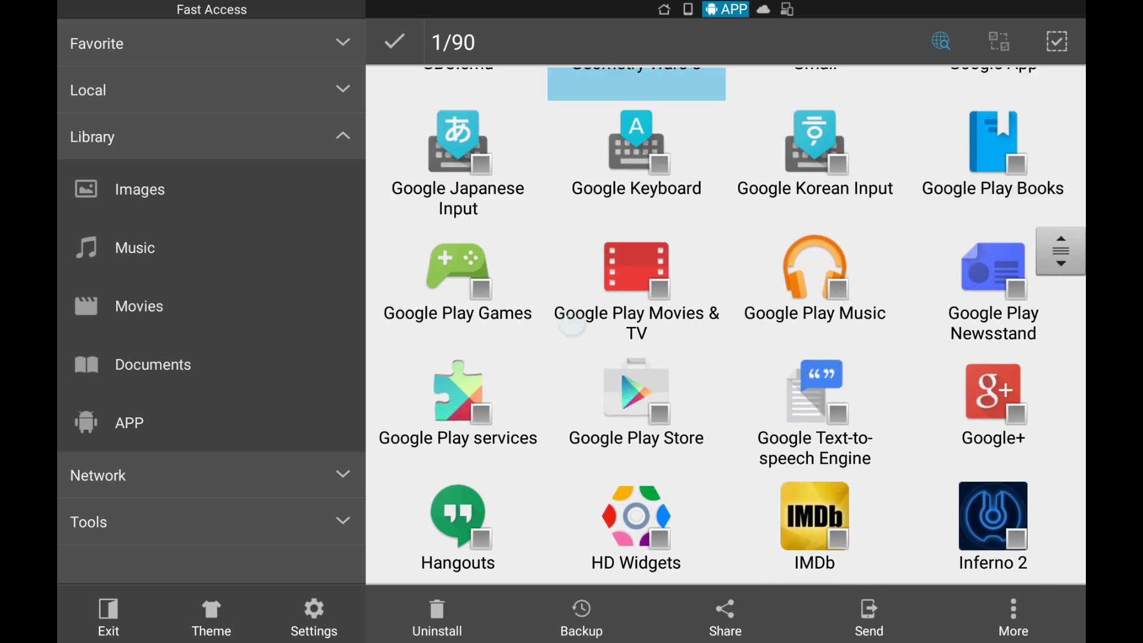
pyautogui.scroll(10, 572, 322)
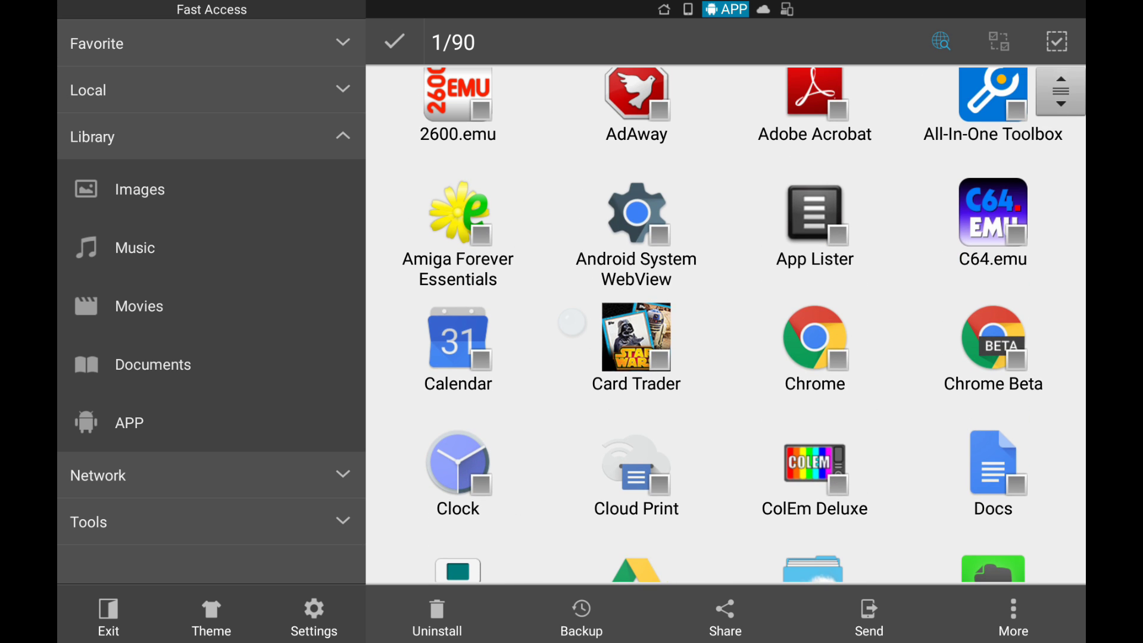
pyautogui.click(814, 345)
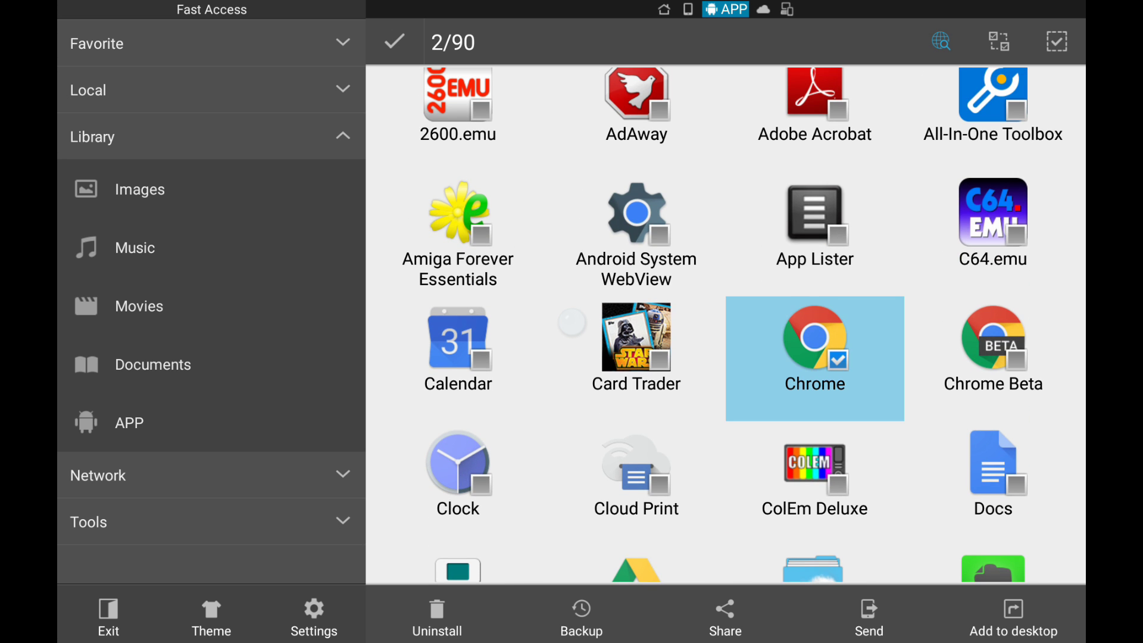
pyautogui.scroll(-5, 571, 322)
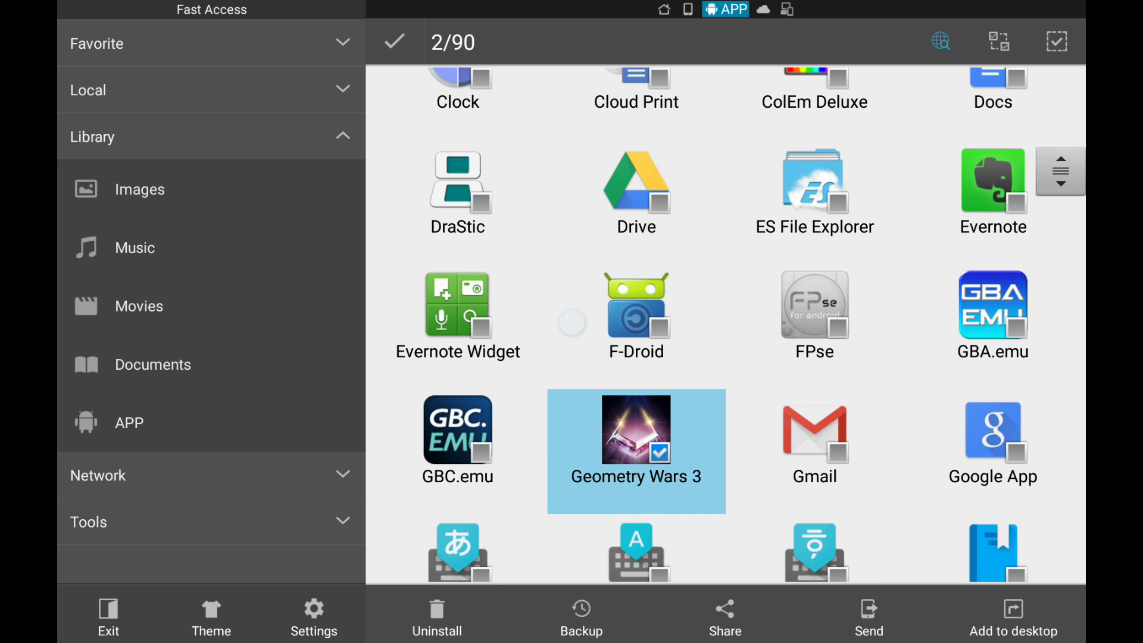
pyautogui.scroll(-5, 571, 322)
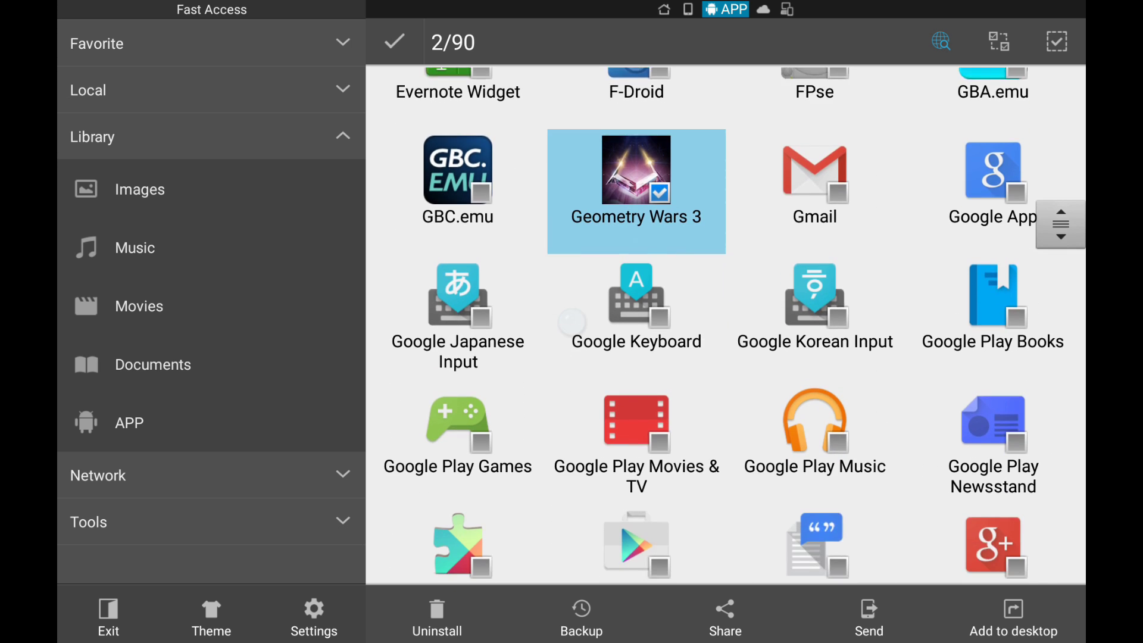
pyautogui.scroll(-2, 571, 322)
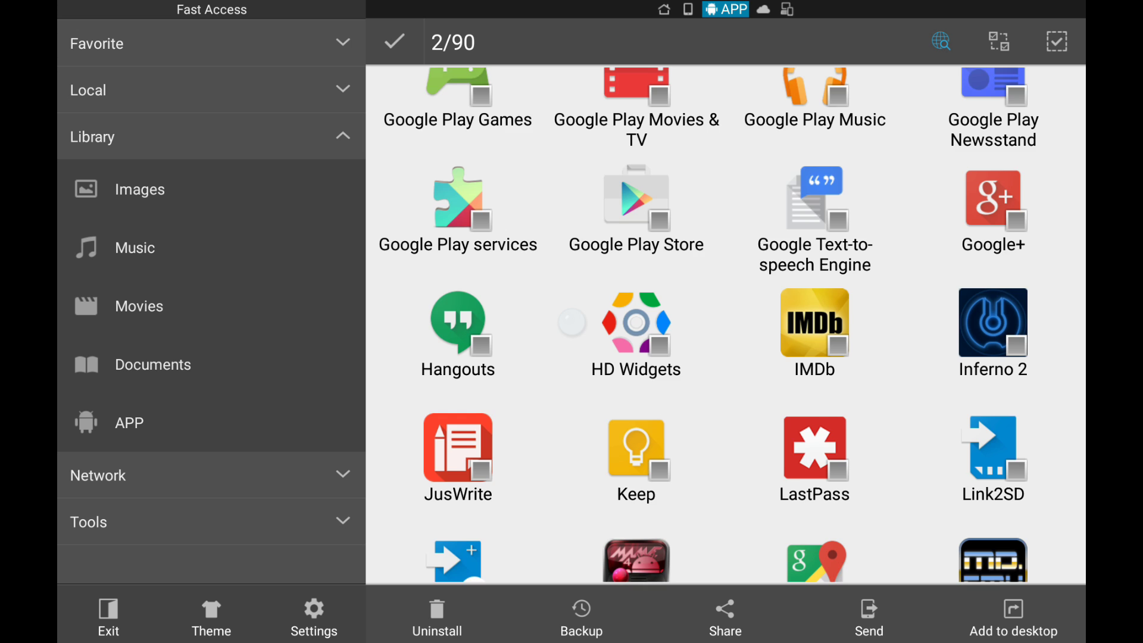
pyautogui.scroll(-3, 572, 322)
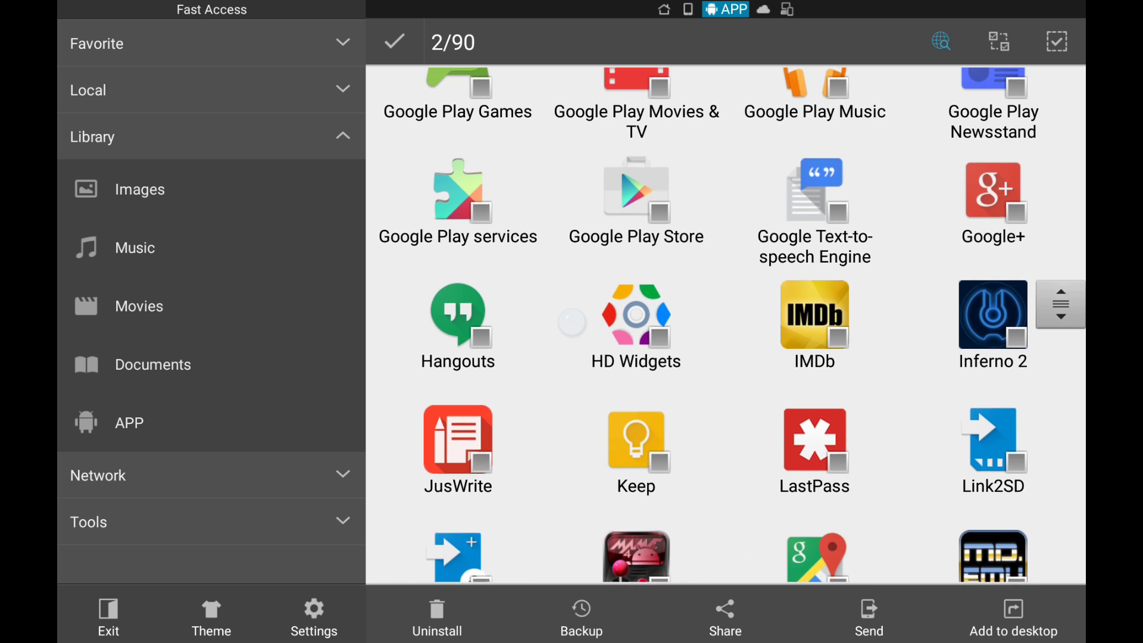
pyautogui.scroll(2, 709, 324)
pyautogui.click(815, 179)
pyautogui.scroll(-5, 709, 324)
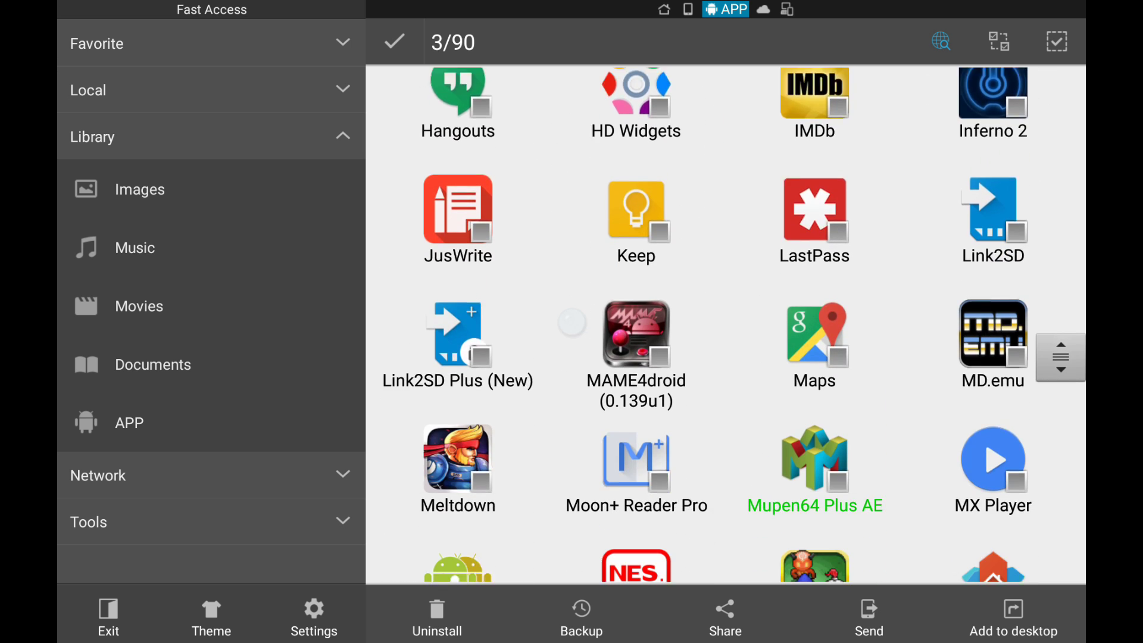
pyautogui.scroll(-3, 572, 322)
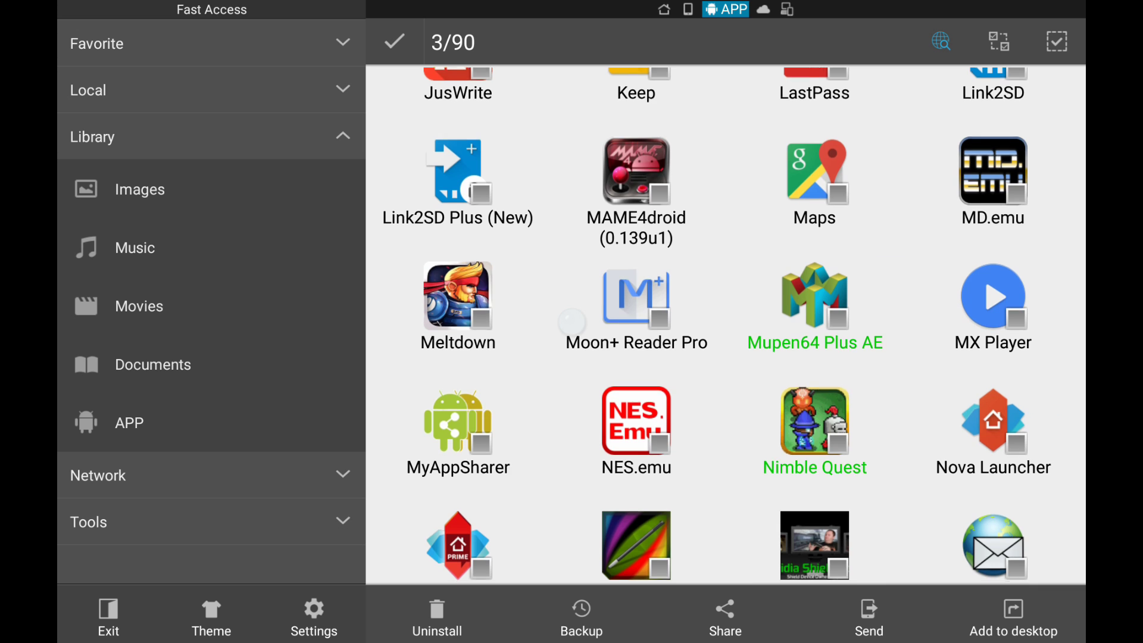
pyautogui.scroll(-3, 572, 322)
# Step: Also tick Moon+ Reader Pro, Nimble Quest, Mupen64 Plus AE, Shine Runner and Zaccaria
pyautogui.press('Return')
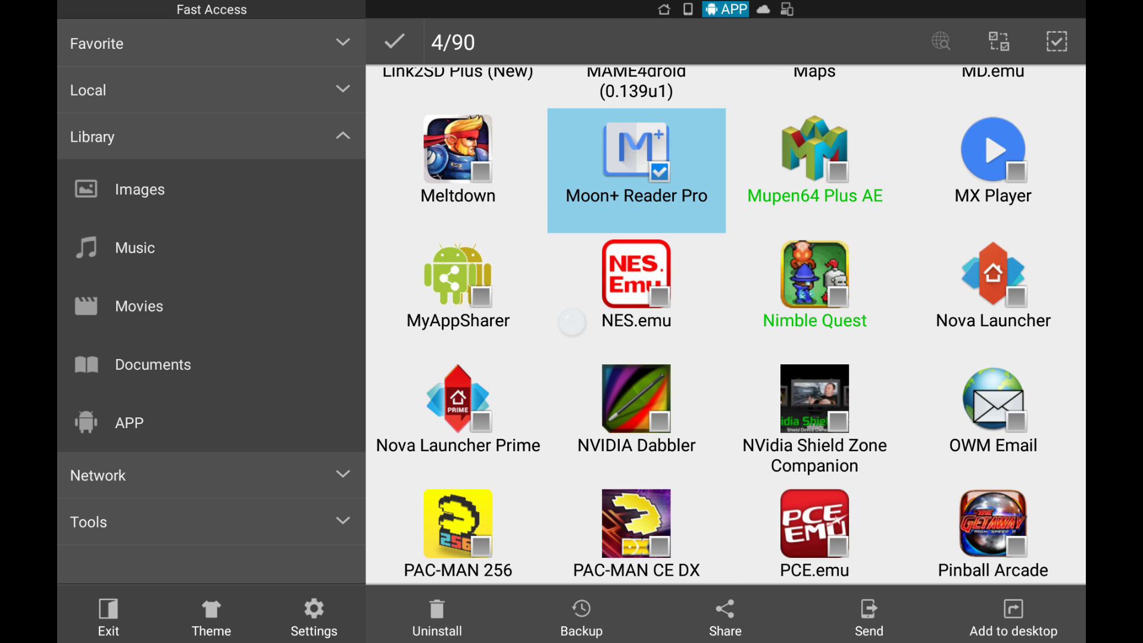
pyautogui.press('Down')
pyautogui.press('Right')
pyautogui.press('Return')
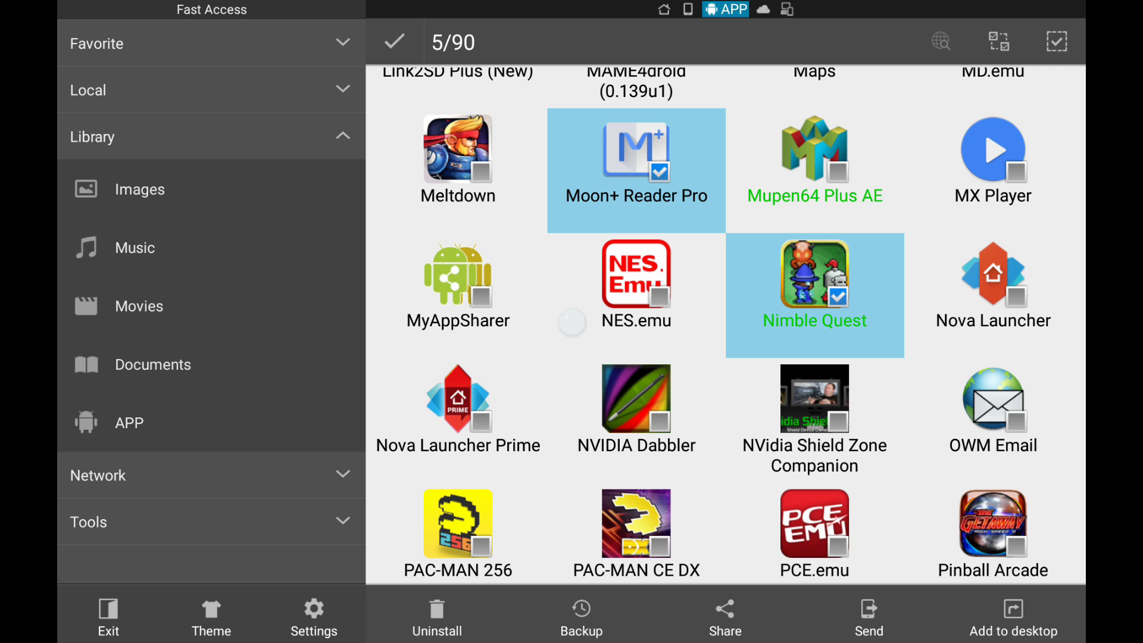
pyautogui.press('Up')
pyautogui.press('Return')
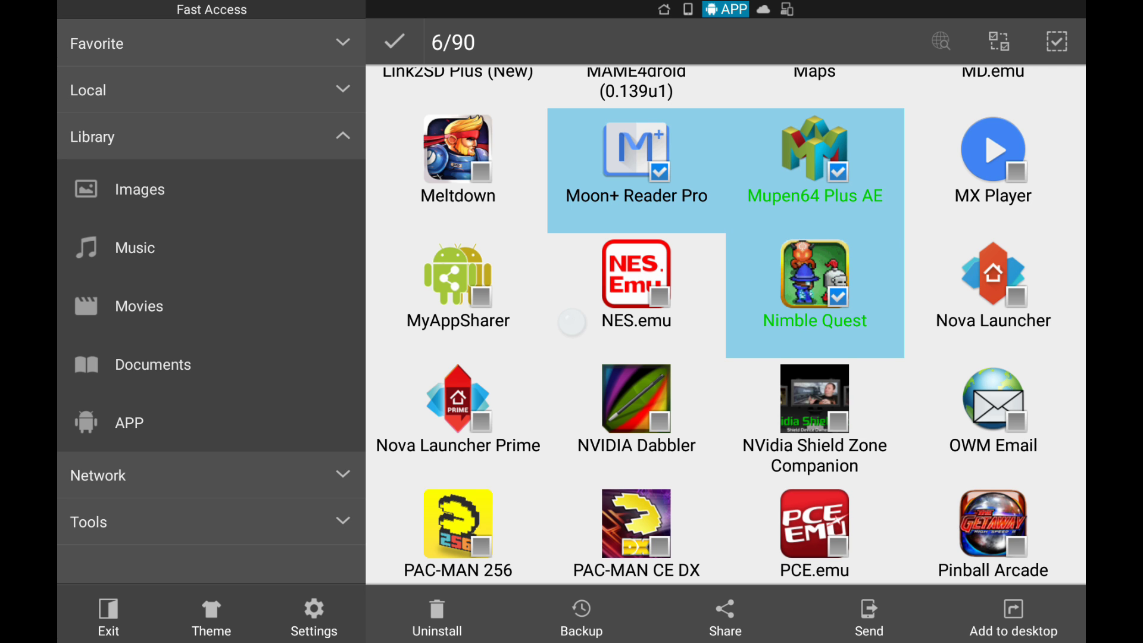
pyautogui.scroll(-5, 571, 322)
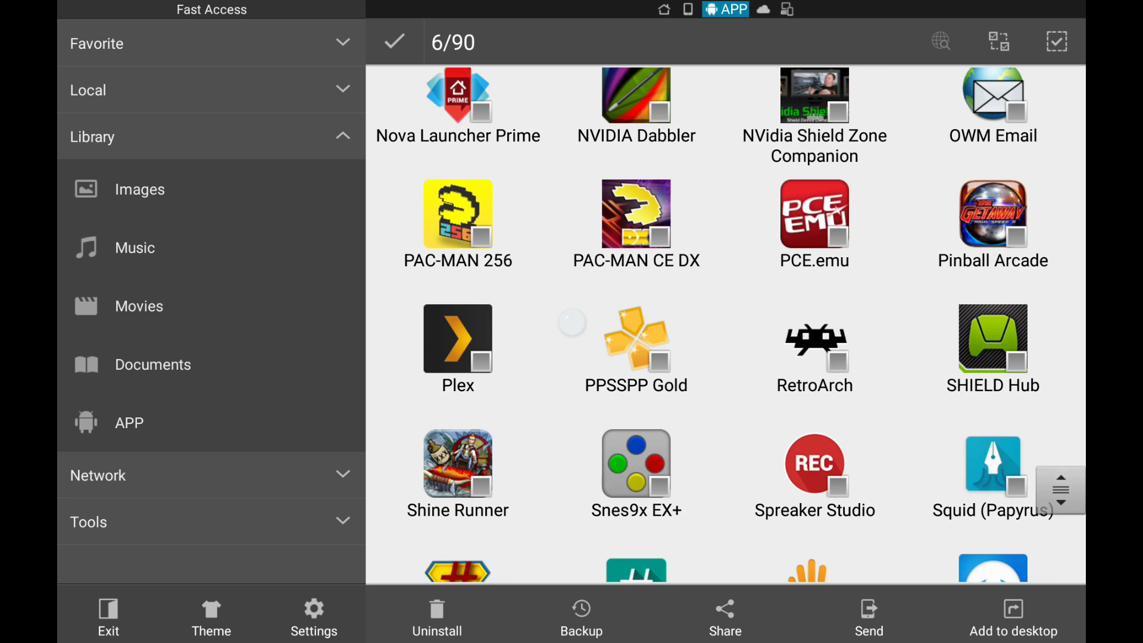
pyautogui.scroll(-4, 572, 322)
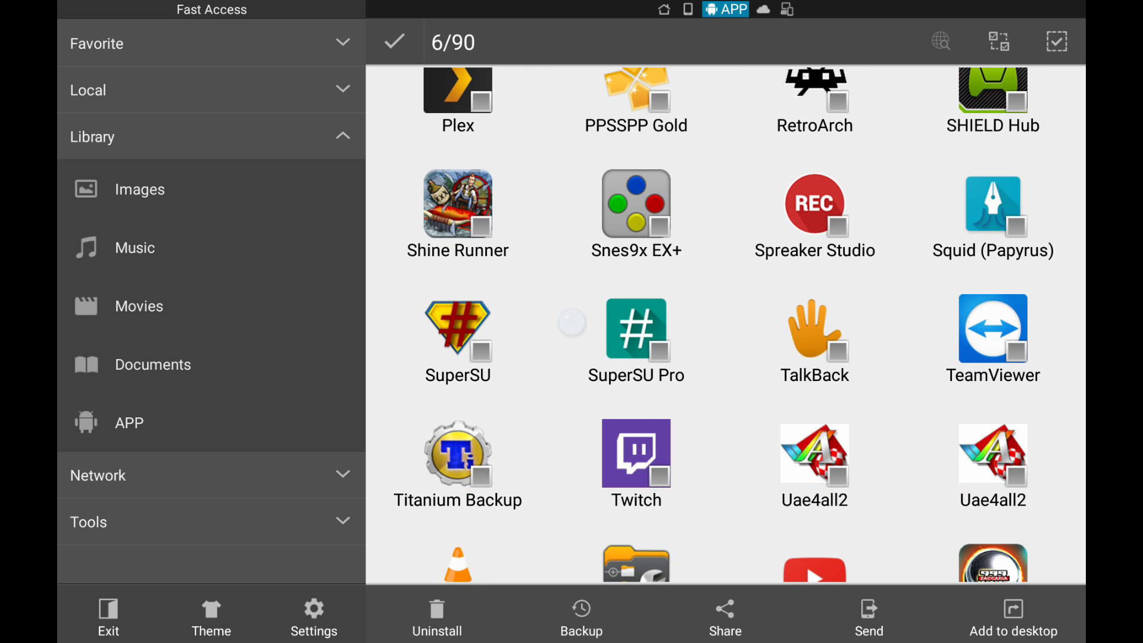
pyautogui.press('Return')
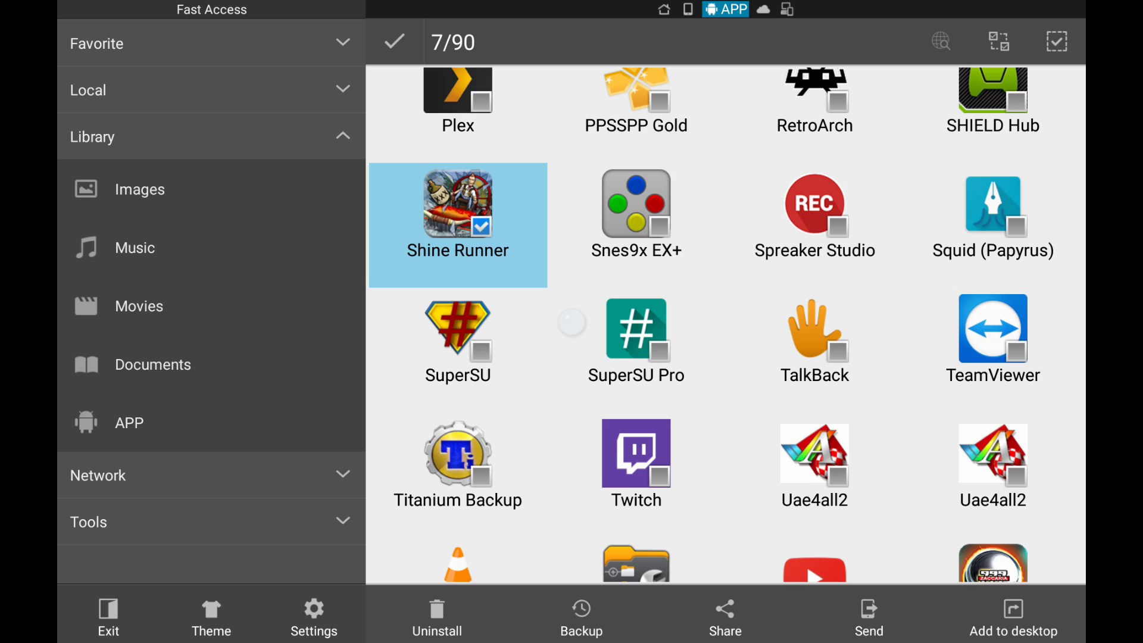
pyautogui.scroll(-3, 571, 322)
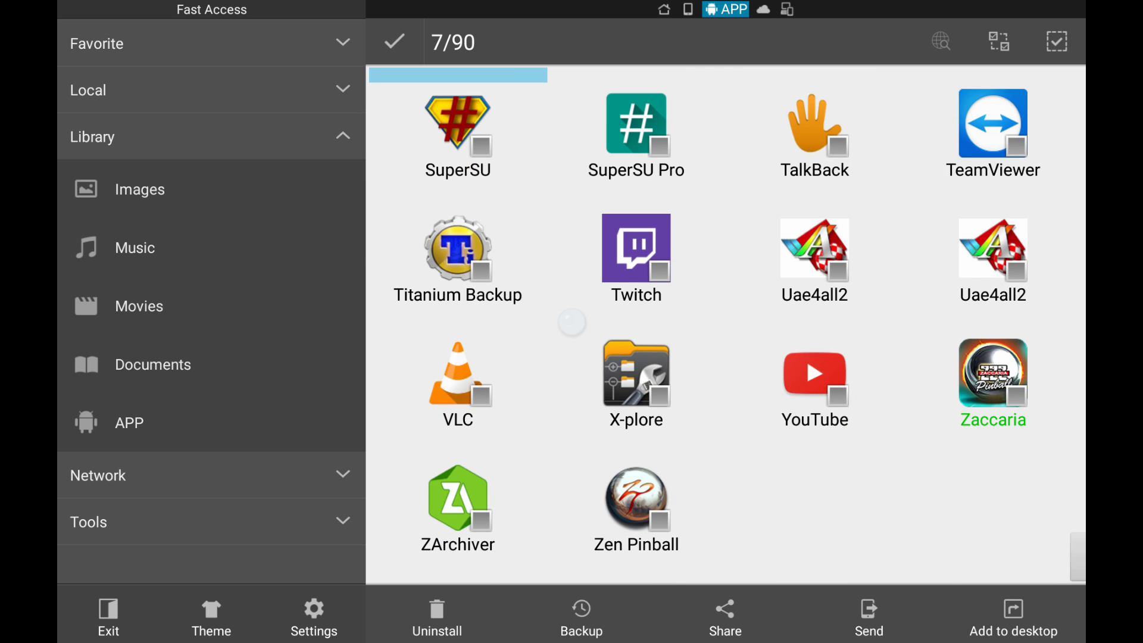
pyautogui.press('Return')
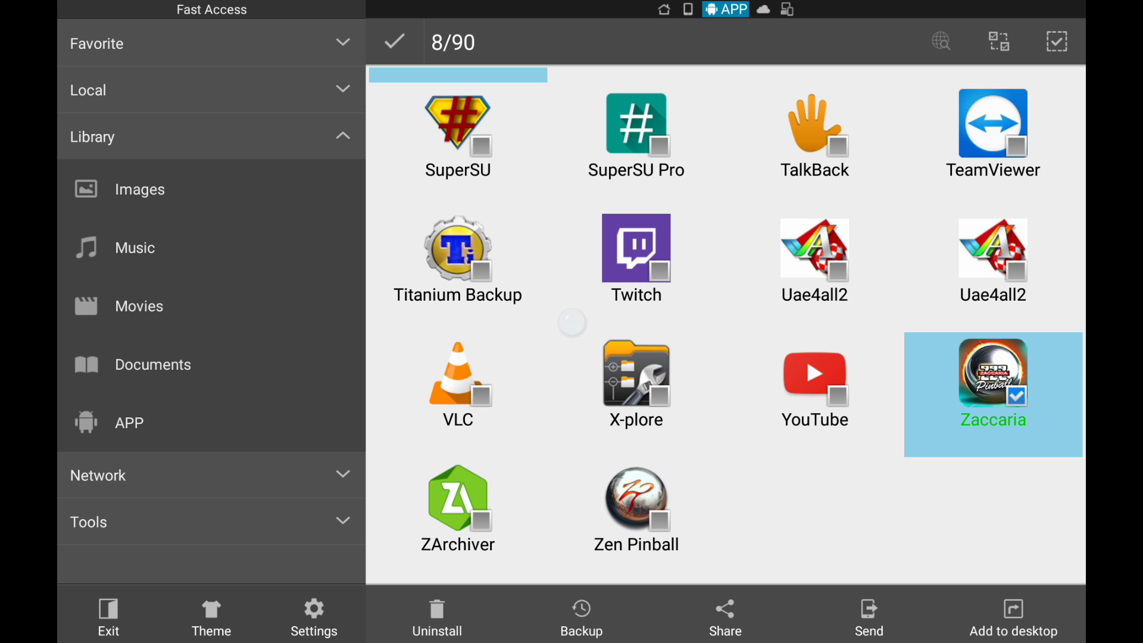
# Step: Back up the eight selected apps, overwriting all existing APK copies
pyautogui.press('Escape')
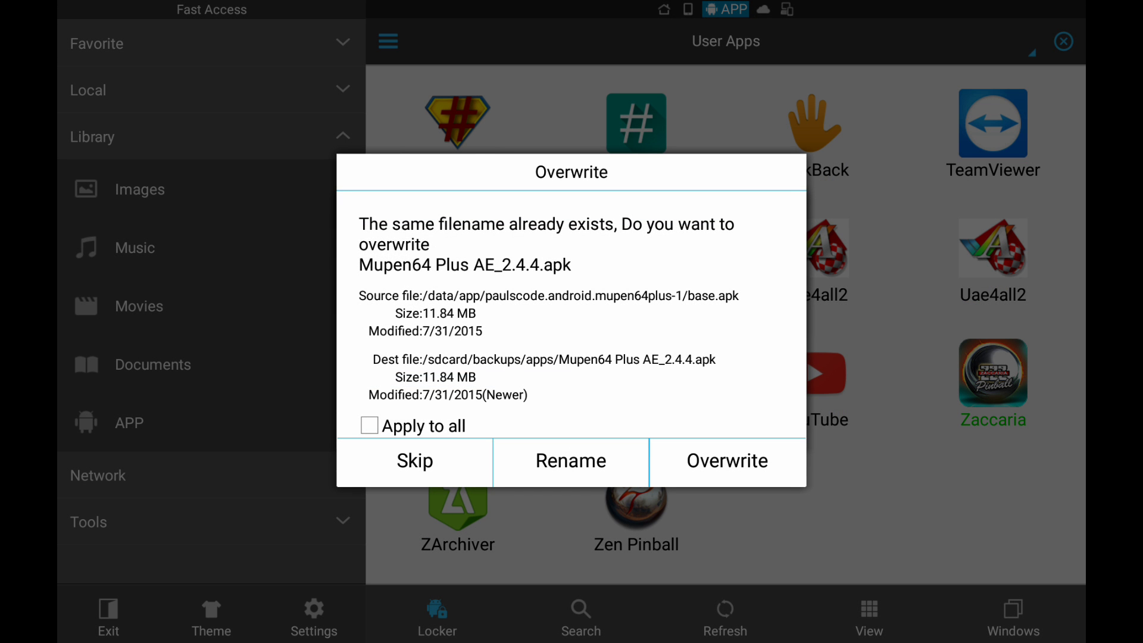
pyautogui.click(369, 425)
pyautogui.click(727, 460)
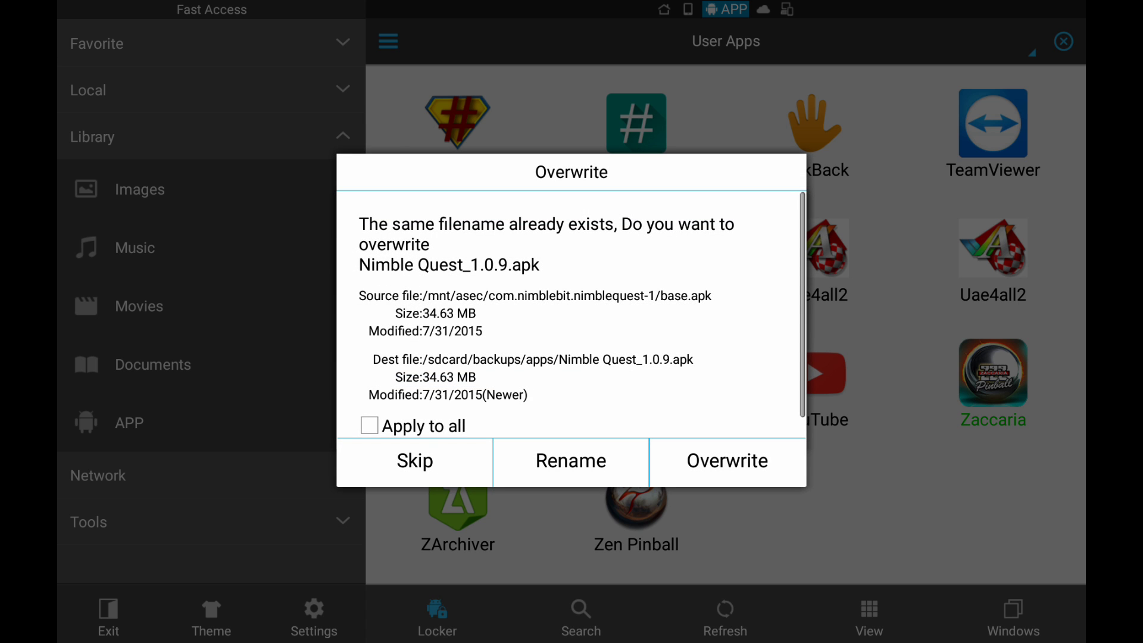
pyautogui.click(369, 425)
pyautogui.click(727, 461)
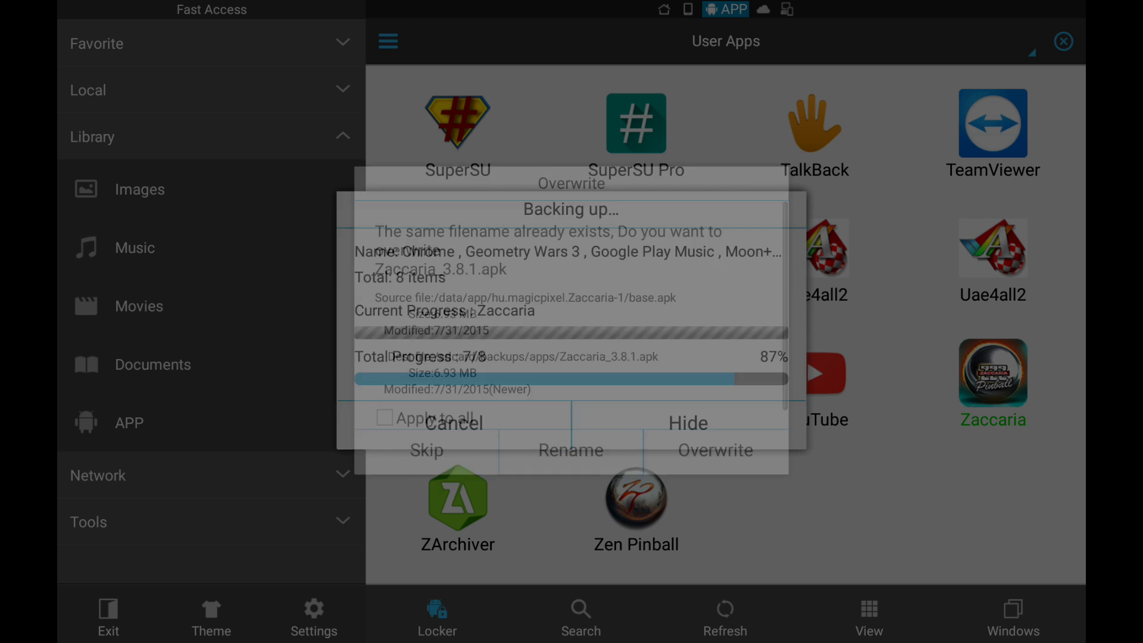
pyautogui.click(727, 460)
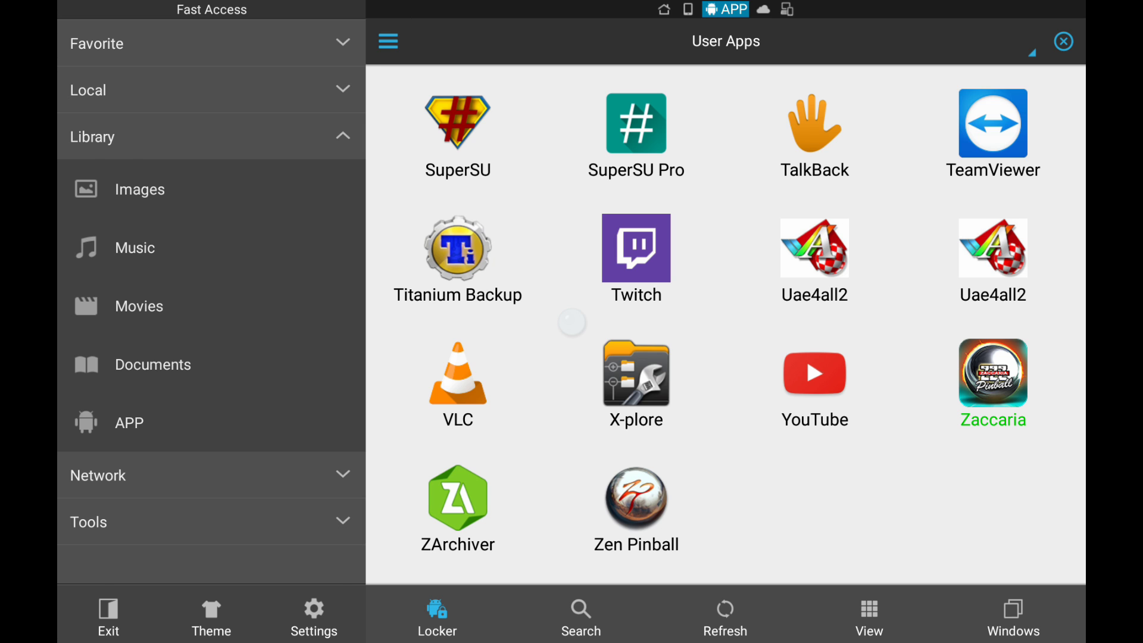
# Step: Navigate Local > Device > sdcard > backups > apps to view the eight saved APKs
pyautogui.click(208, 90)
pyautogui.click(137, 259)
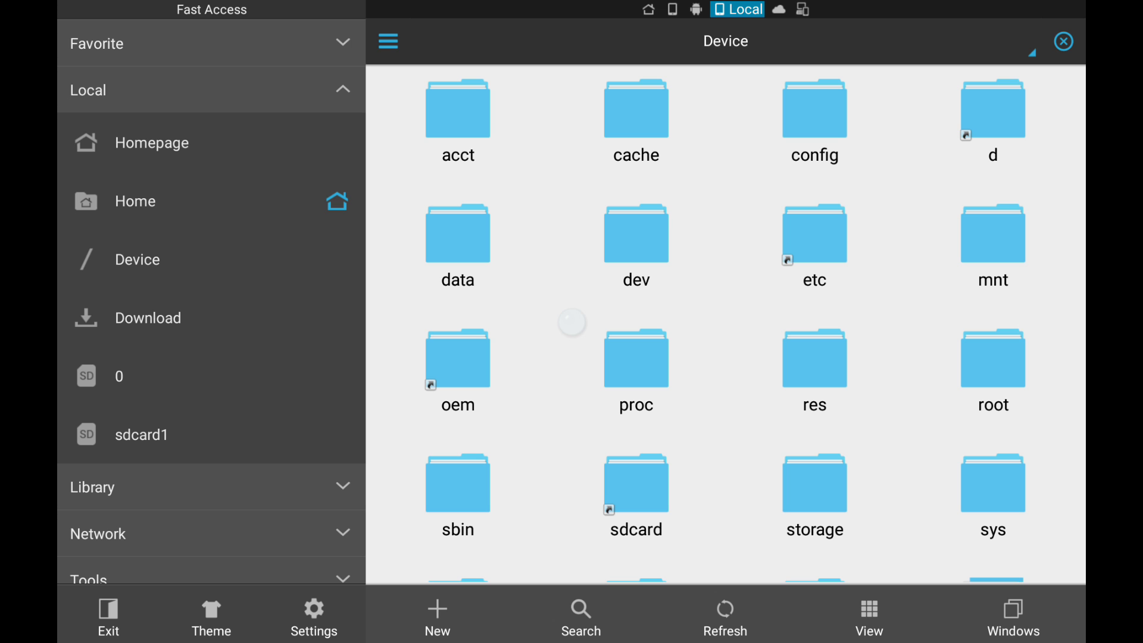
pyautogui.scroll(-6, 573, 323)
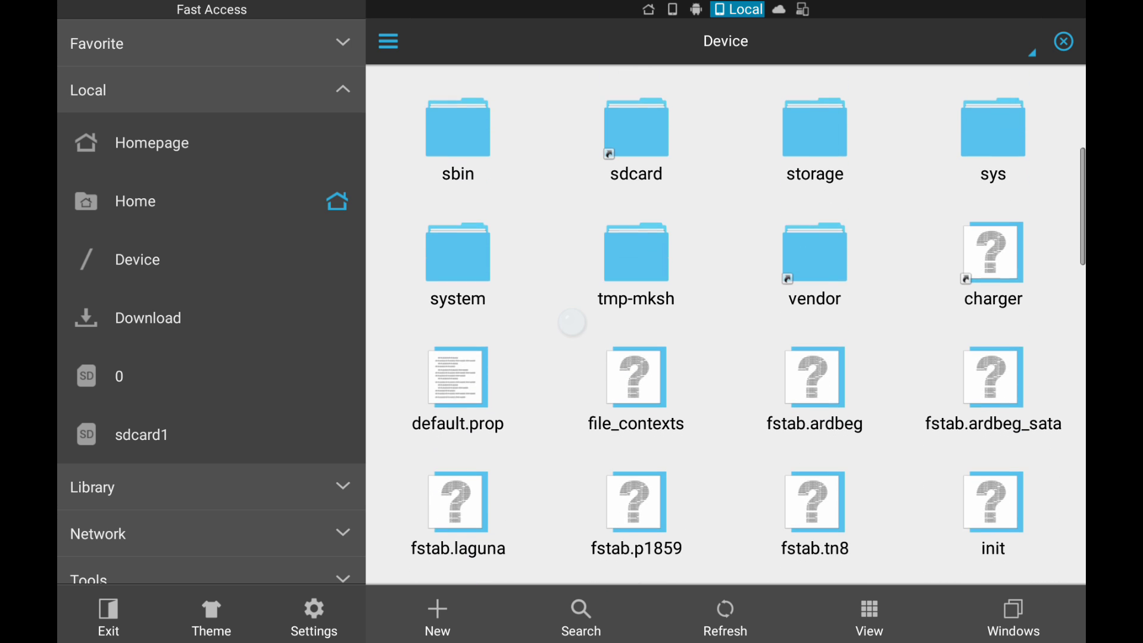
pyautogui.press('Return')
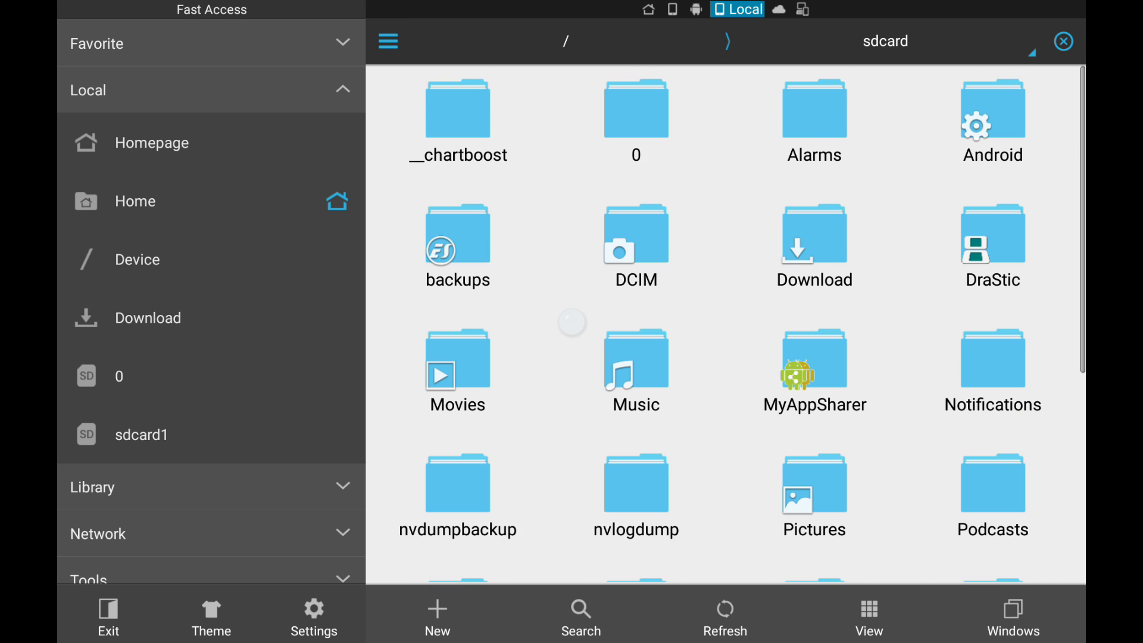
pyautogui.scroll(-3, 572, 322)
pyautogui.scroll(2, 572, 322)
pyautogui.press('Return')
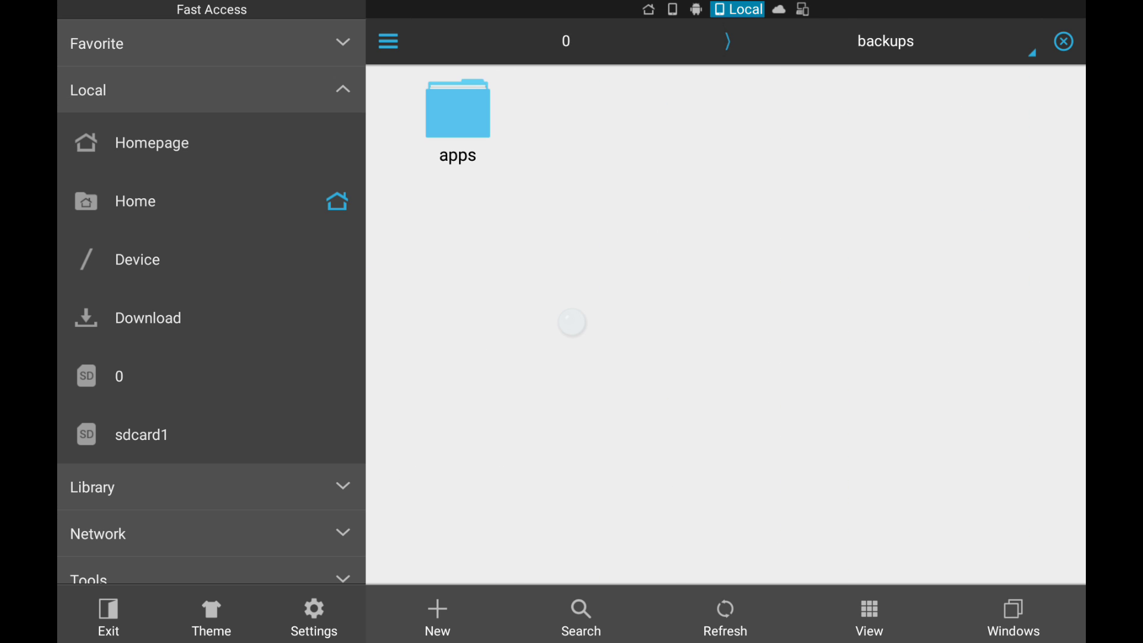
pyautogui.press('Return')
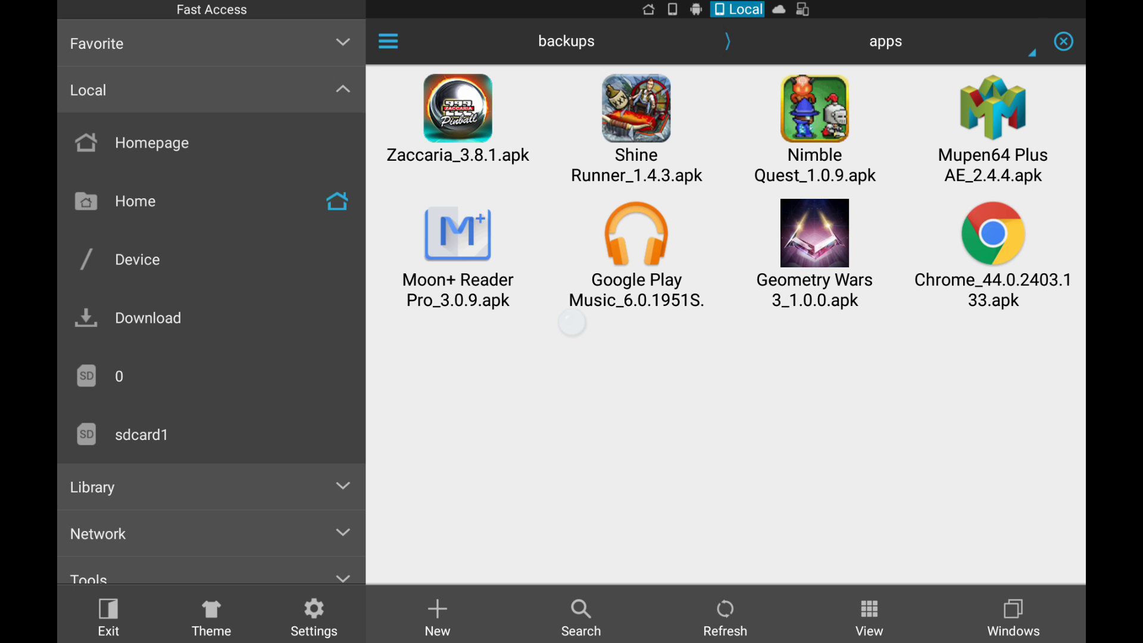
# Step: Select all eight backed-up APK files and copy them
pyautogui.press('Return')
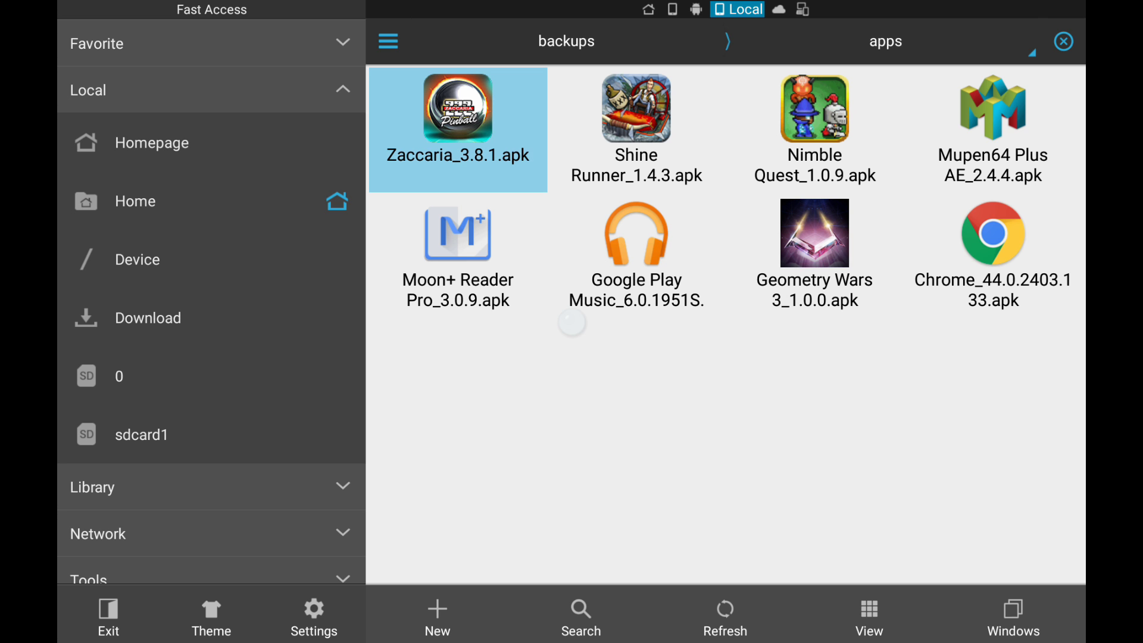
pyautogui.press('Right')
pyautogui.press('Return')
pyautogui.hotkey('ctrl', 'a')
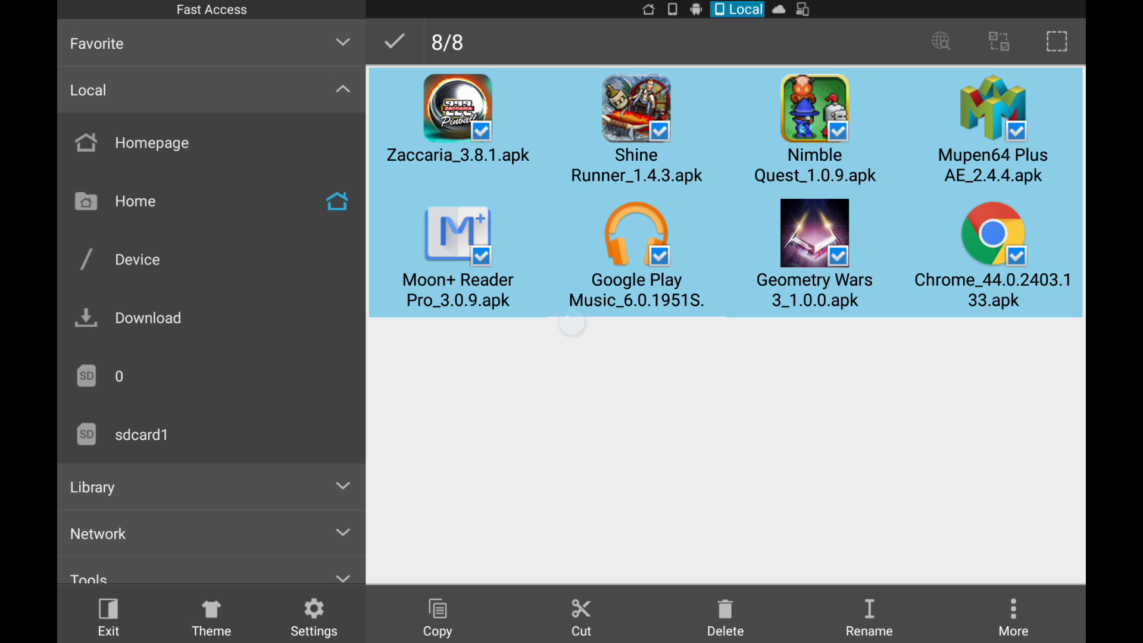
pyautogui.hotkey('ctrl', 'c')
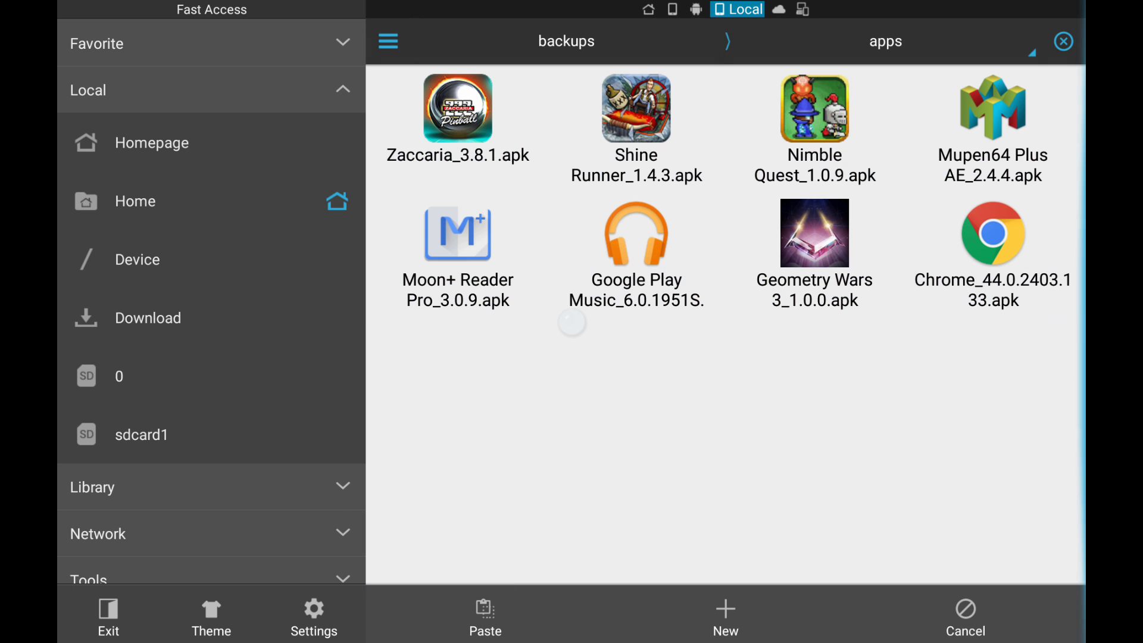
# Step: Paste the APKs into the _APKs_ folder of the Google Drive account under Cloud
pyautogui.press('Return')
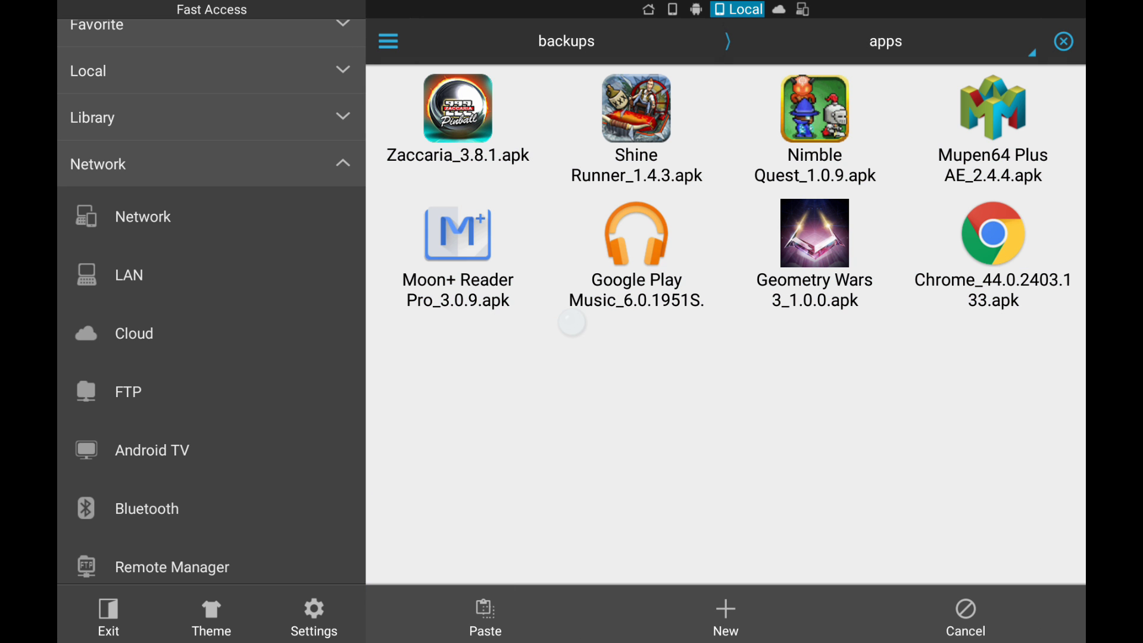
pyautogui.press('Down')
pyautogui.press('Down')
pyautogui.press('Down')
pyautogui.press('Return')
pyautogui.press('Return')
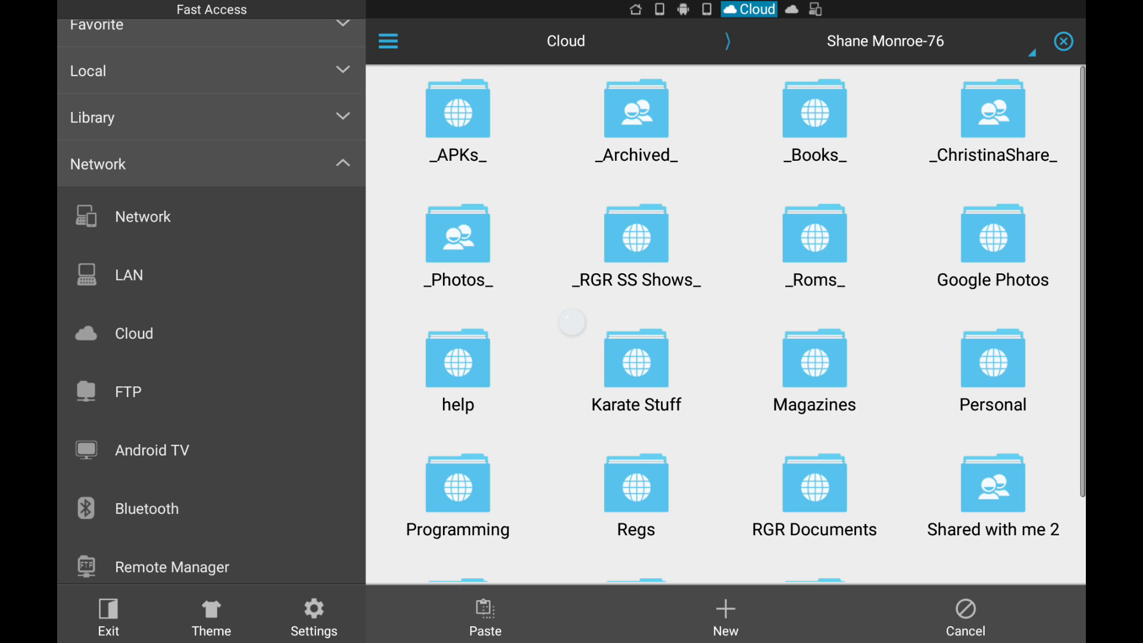
pyautogui.press('Return')
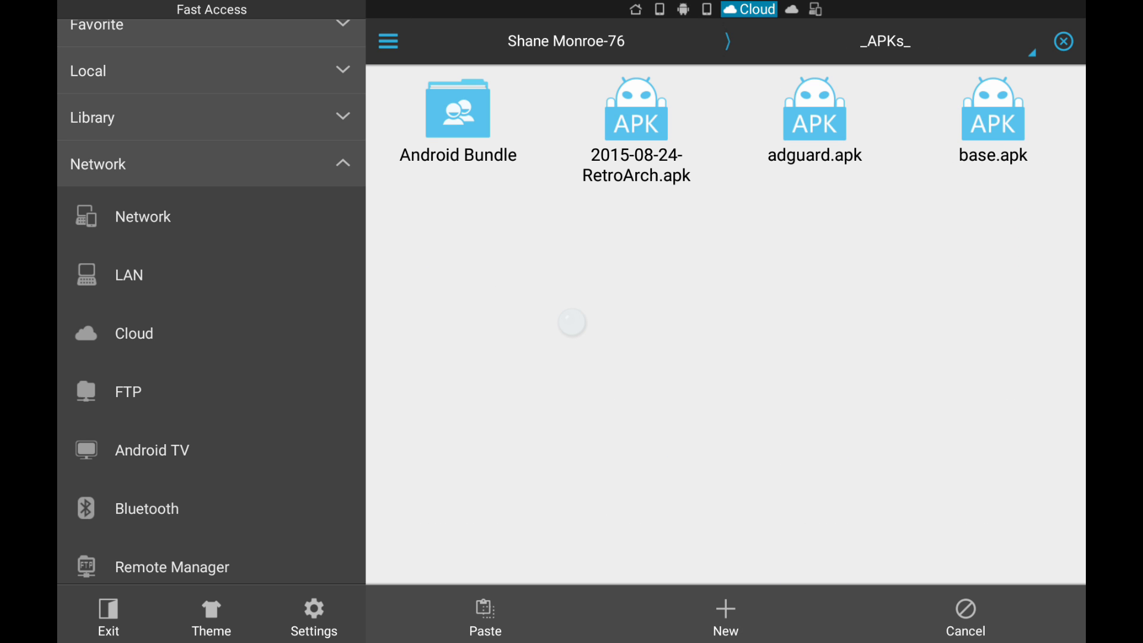
pyautogui.press('Down')
pyautogui.press('Return')
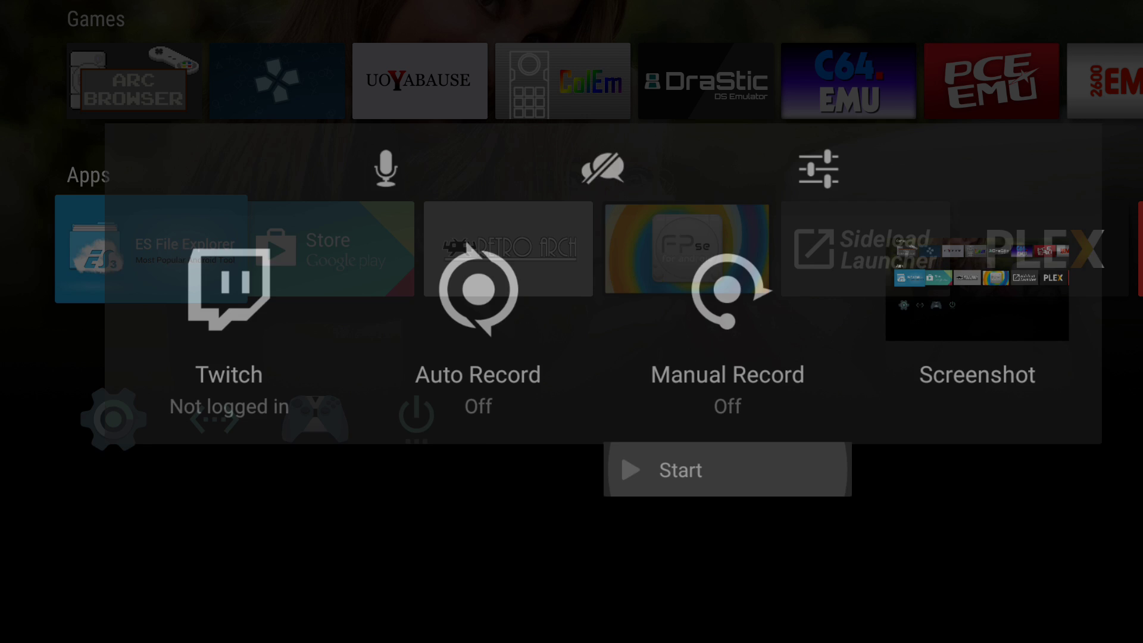
# Step: Start a manual screen recording
pyautogui.press('Return')
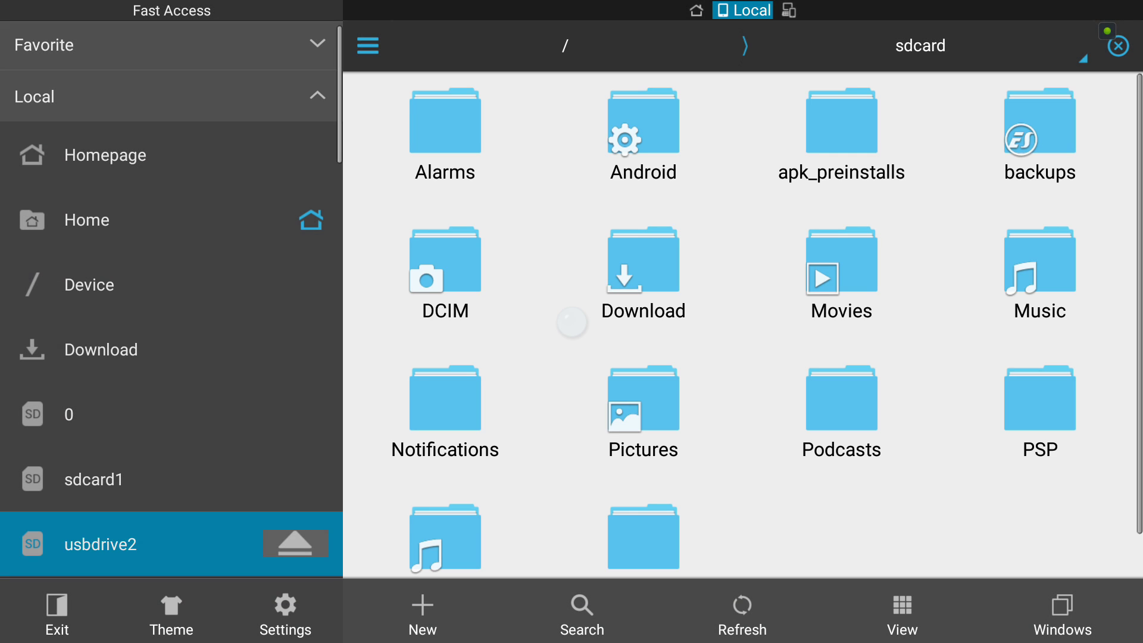
pyautogui.press('Down')
pyautogui.press('Down')
pyautogui.press('Down')
pyautogui.press('Down')
pyautogui.press('Down')
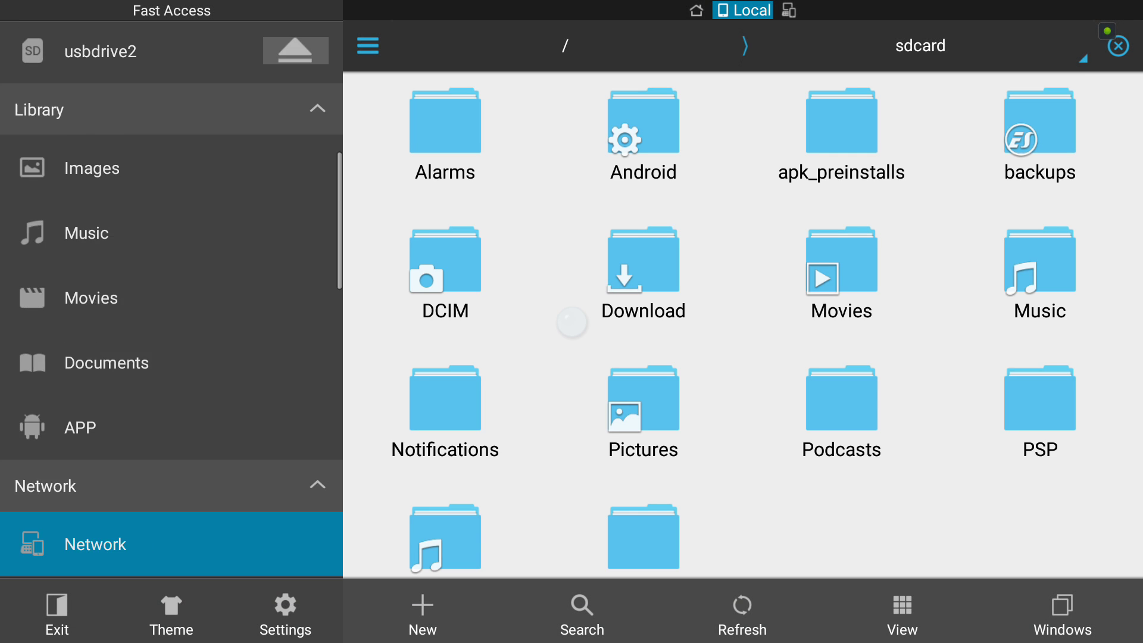
# Step: Go to Cloud, open the Google Drive account and its _APKs_ folder
pyautogui.press('Up')
pyautogui.press('Return')
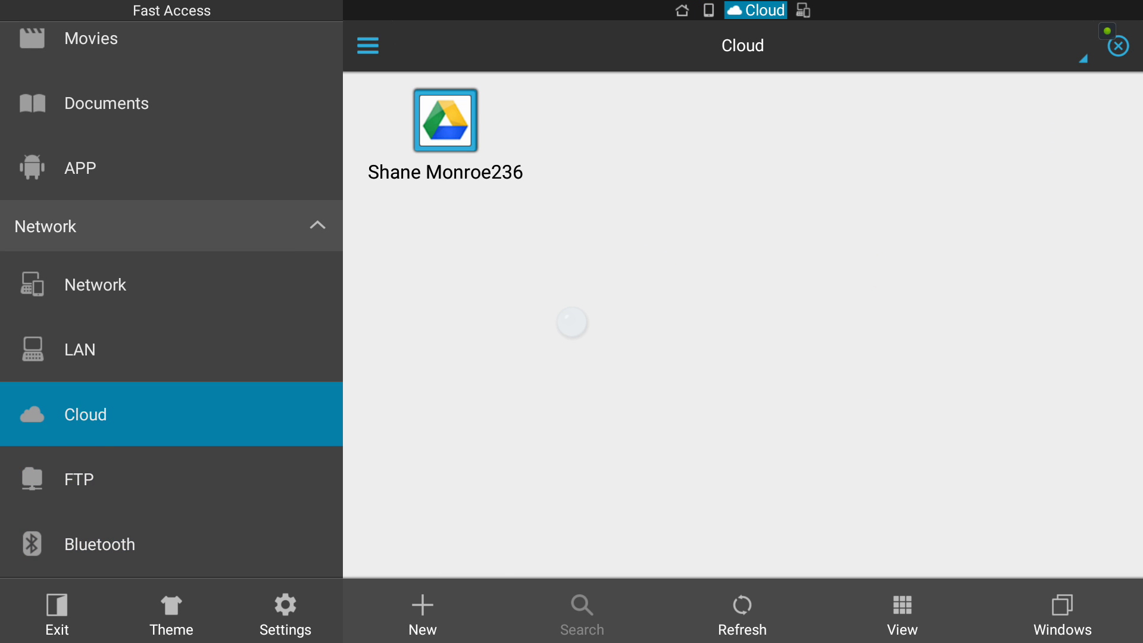
pyautogui.press('Right')
pyautogui.press('Left')
pyautogui.press('Right')
pyautogui.press('Right')
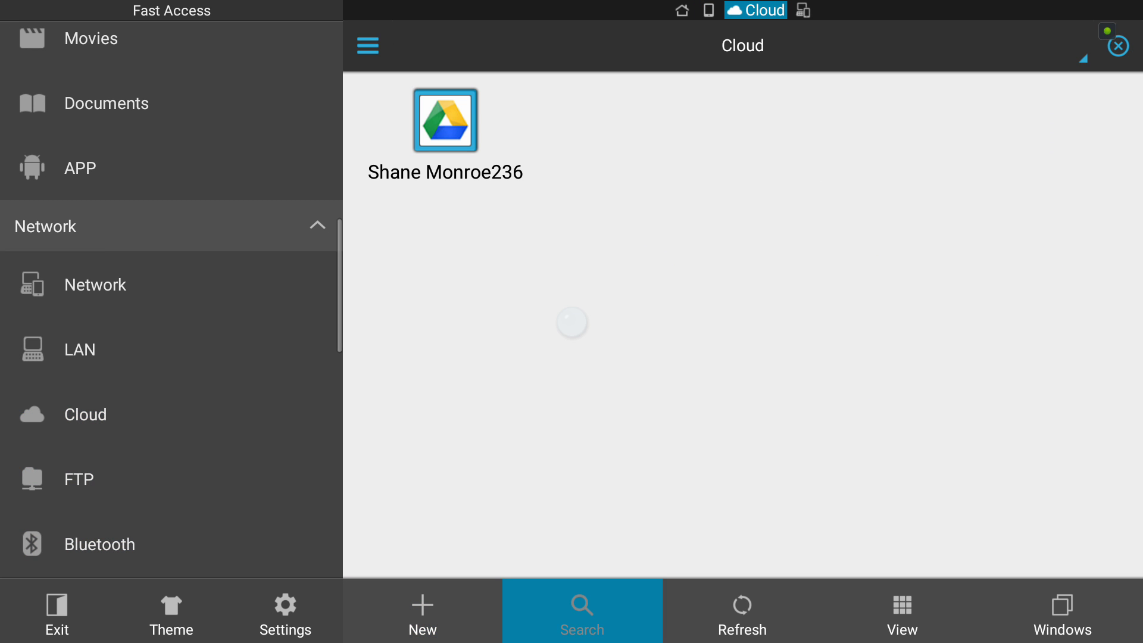
pyautogui.press('Up')
pyautogui.press('Return')
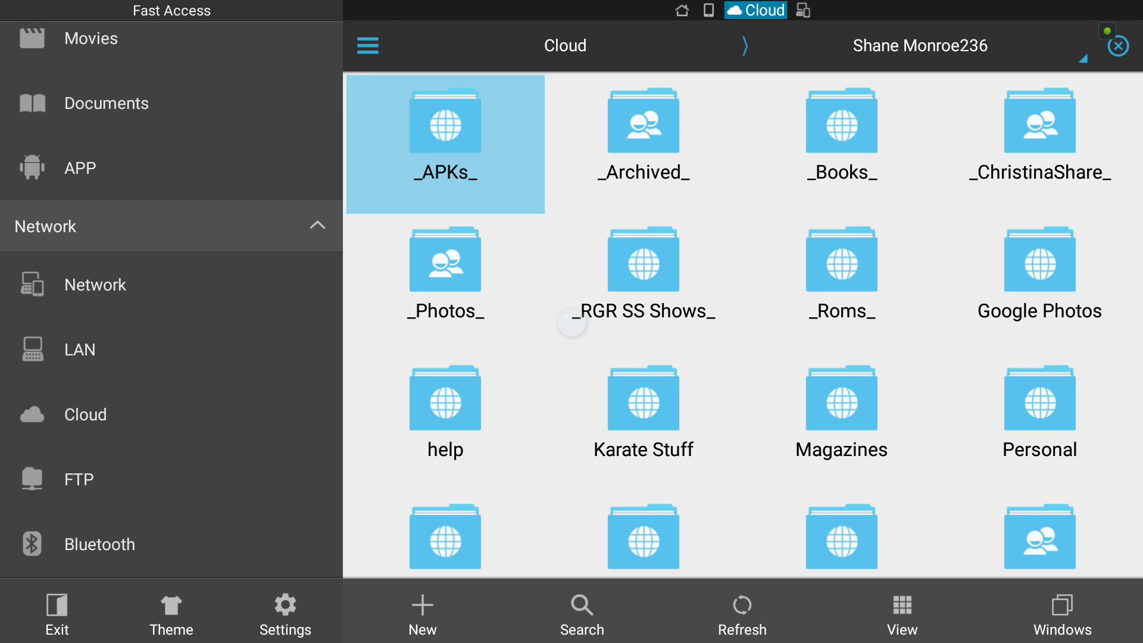
pyautogui.press('Return')
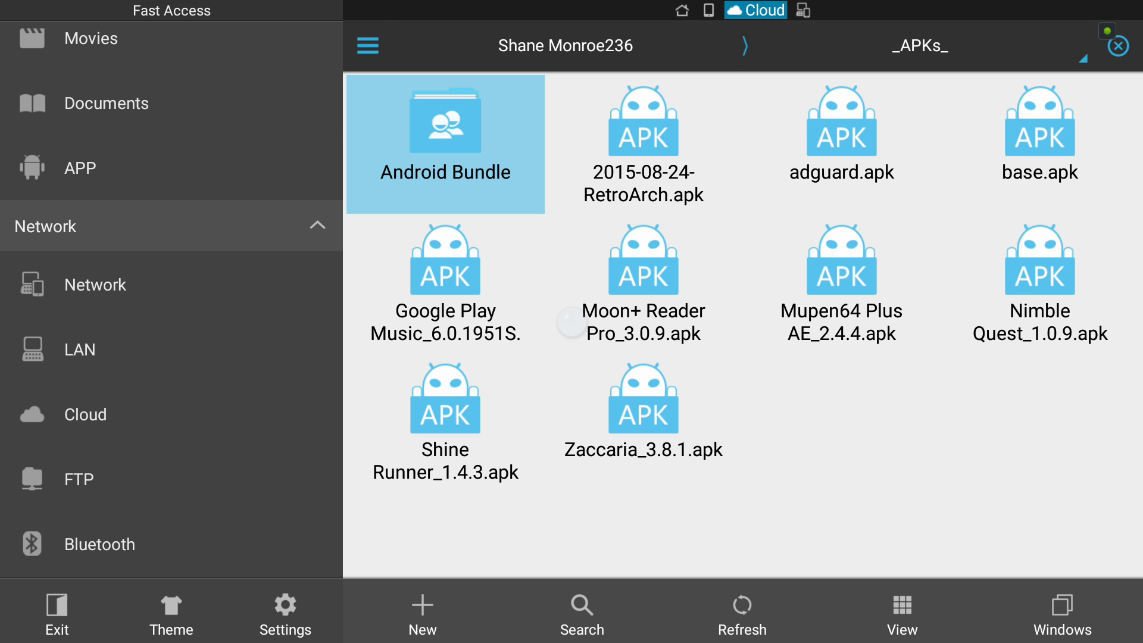
# Step: Select Nimble Quest_1.0.9.apk to show its properties: version 1.0.9(14), 34.63 MB
pyautogui.press('Right')
pyautogui.press('Right')
pyautogui.press('Right')
pyautogui.press('Down')
pyautogui.press('Left')
pyautogui.press('Left')
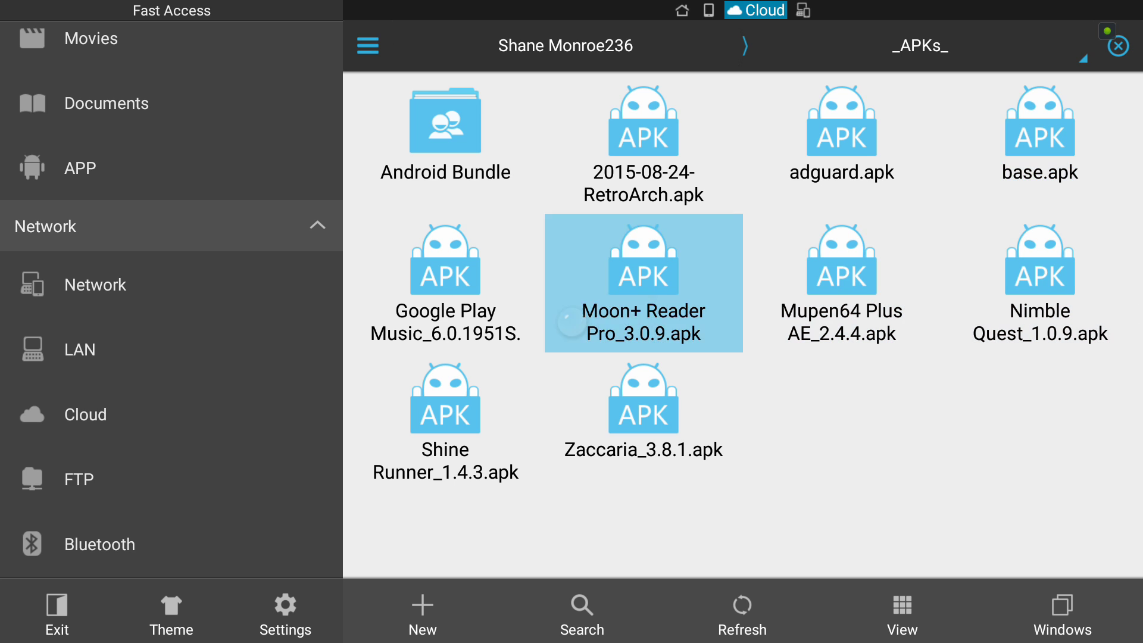
pyautogui.press('Left')
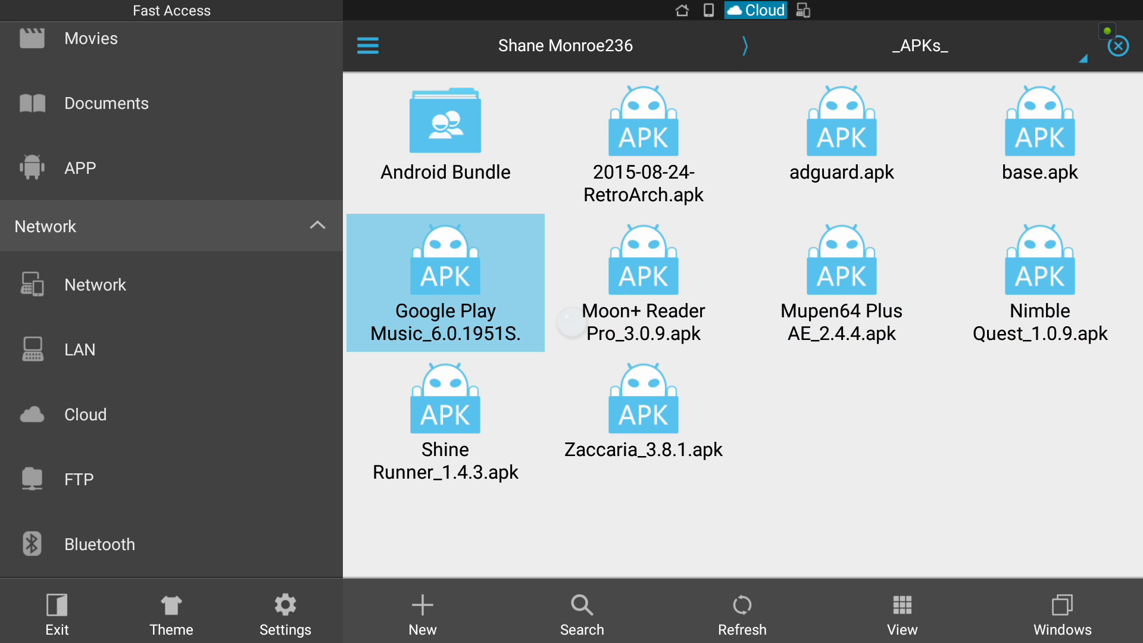
pyautogui.press('Right')
pyautogui.press('Right')
pyautogui.press('Right')
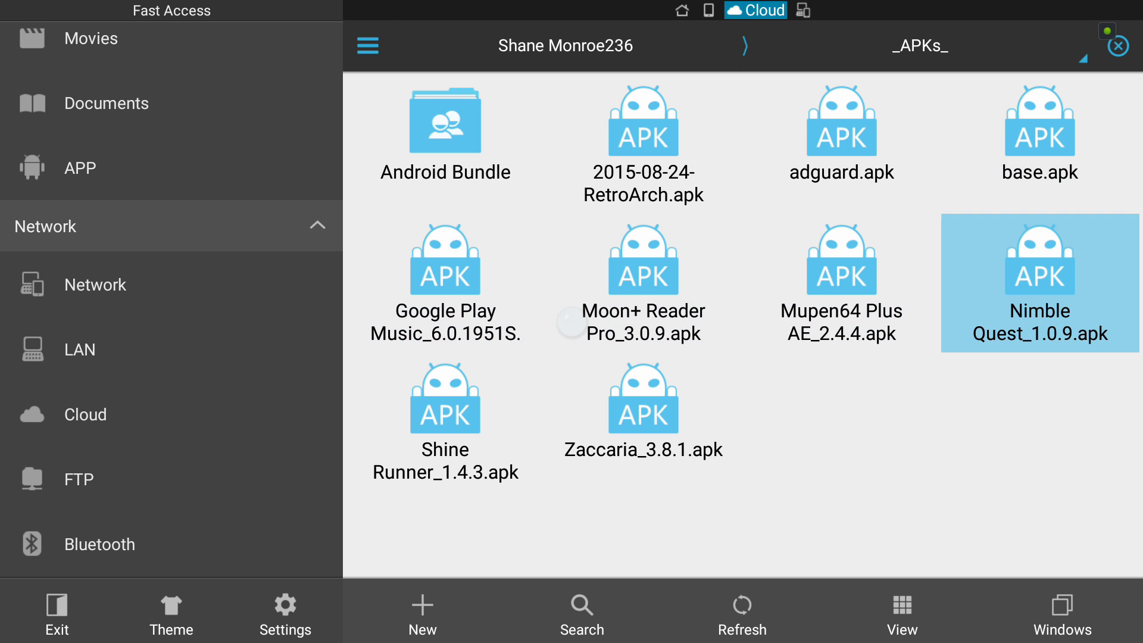
pyautogui.press('Left')
pyautogui.press('Left')
pyautogui.press('Left')
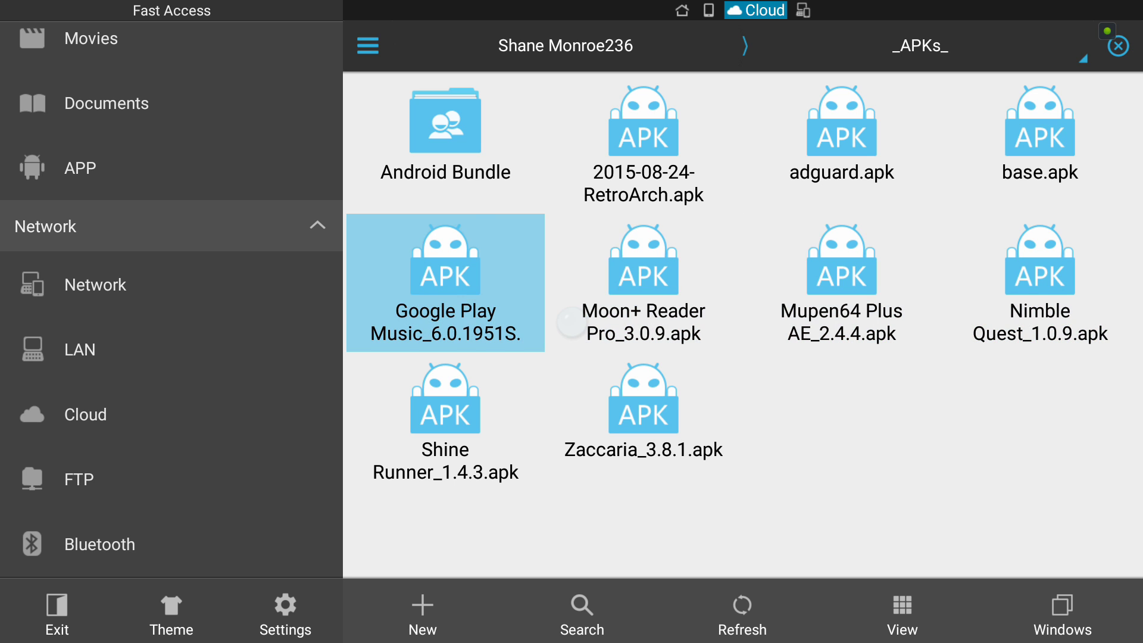
pyautogui.press('Right')
pyautogui.press('Right')
pyautogui.press('Right')
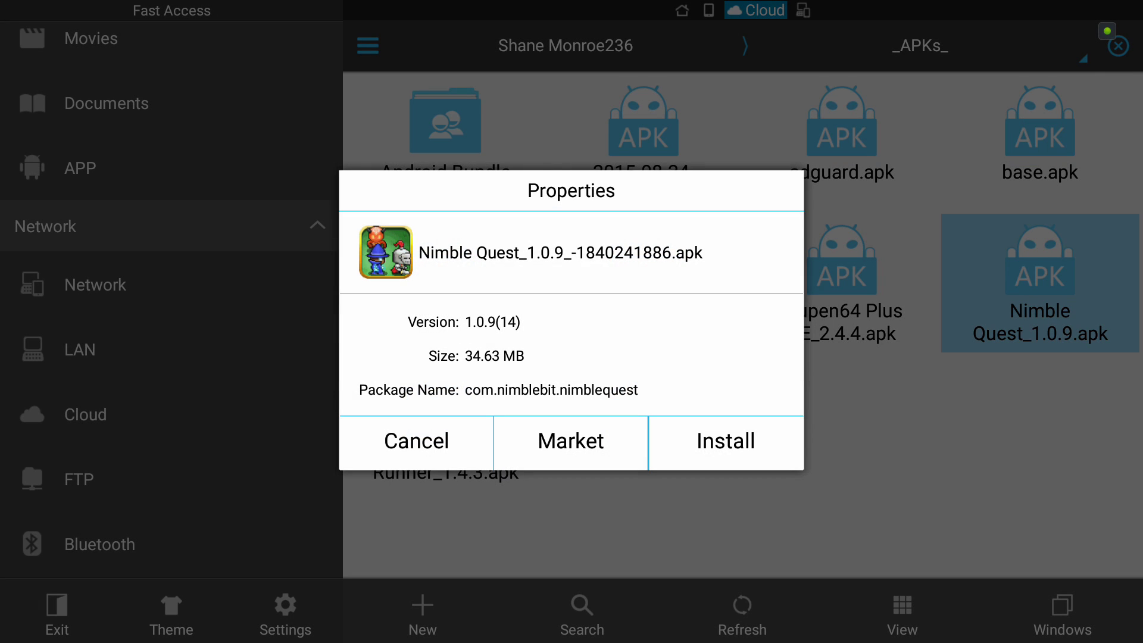
# Step: Install Nimble Quest with Package installer, accept its permissions and dismiss the installed message
pyautogui.press('Right')
pyautogui.press('Right')
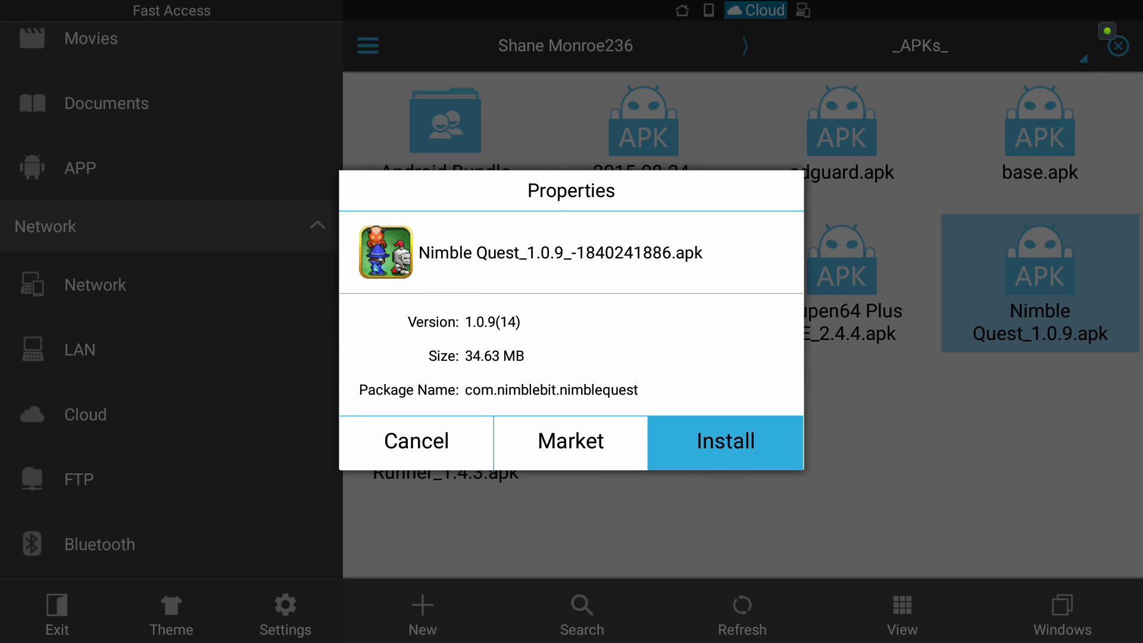
pyautogui.press('Return')
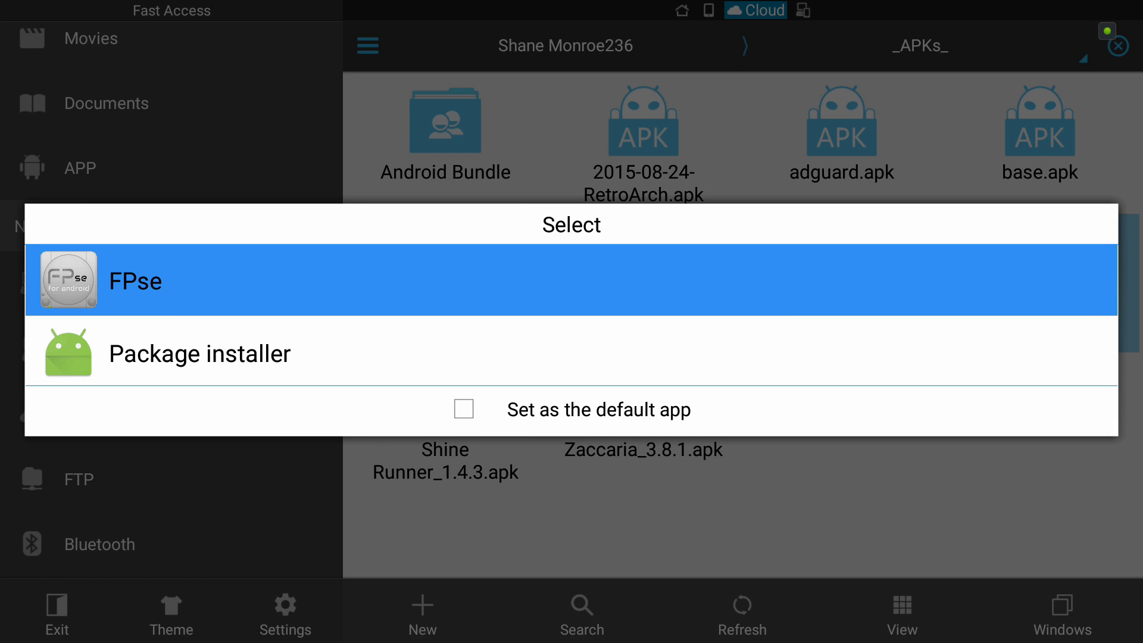
pyautogui.press('Down')
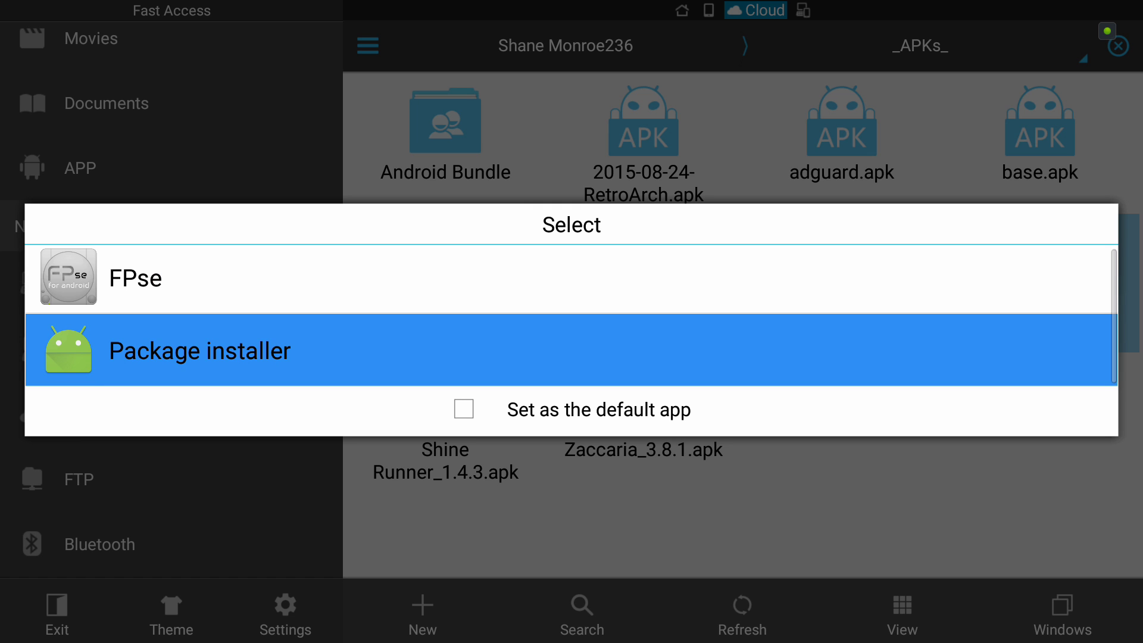
pyautogui.press('Return')
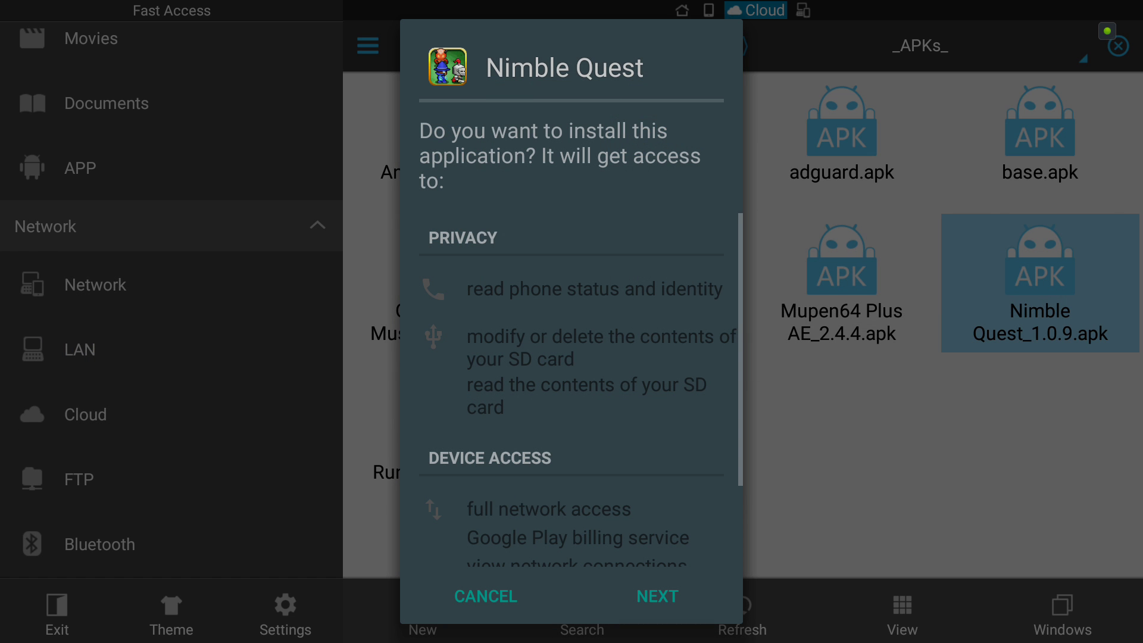
pyautogui.press('Down')
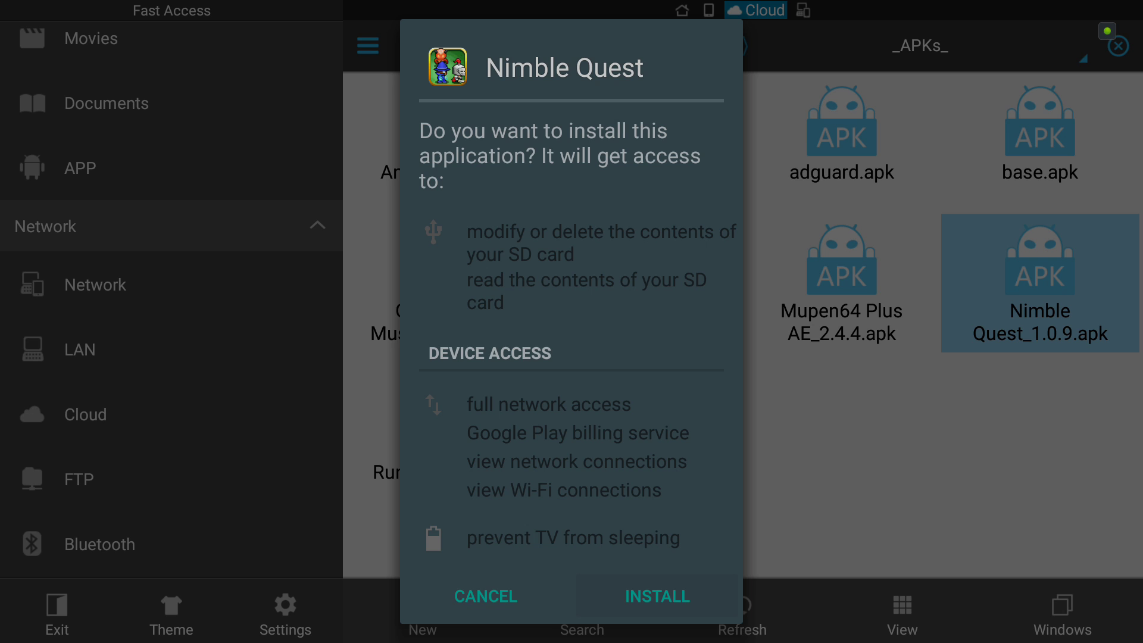
pyautogui.press('Return')
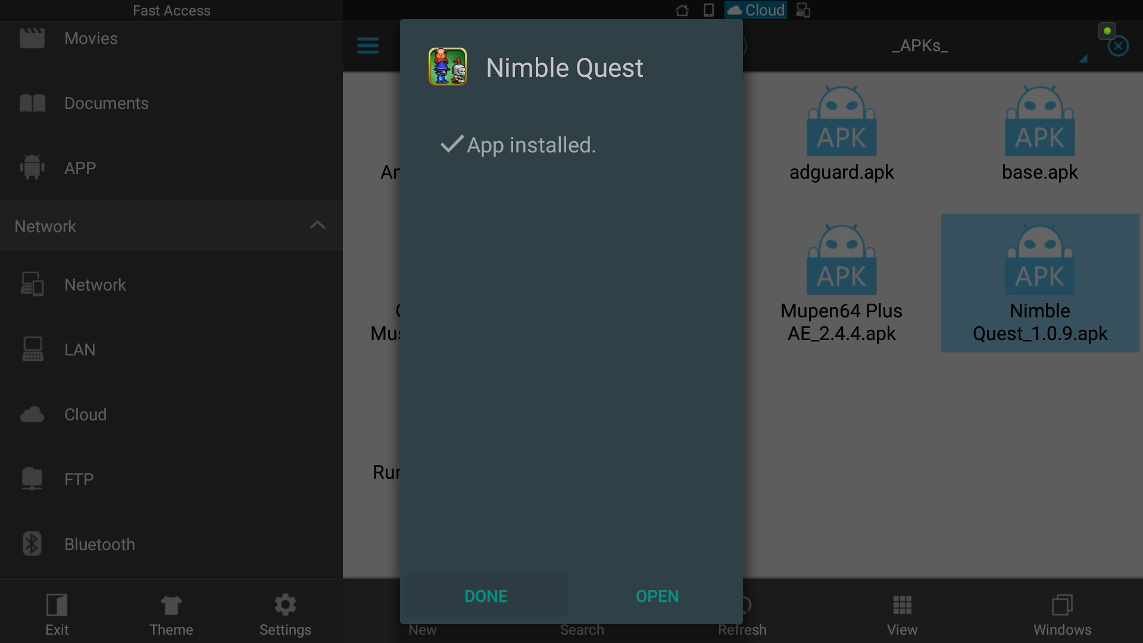
pyautogui.press('Escape')
# Step: Leave the _APKs_ folder and move to the Sideload Launcher tile in the Apps row
pyautogui.press('Escape')
pyautogui.press('Escape')
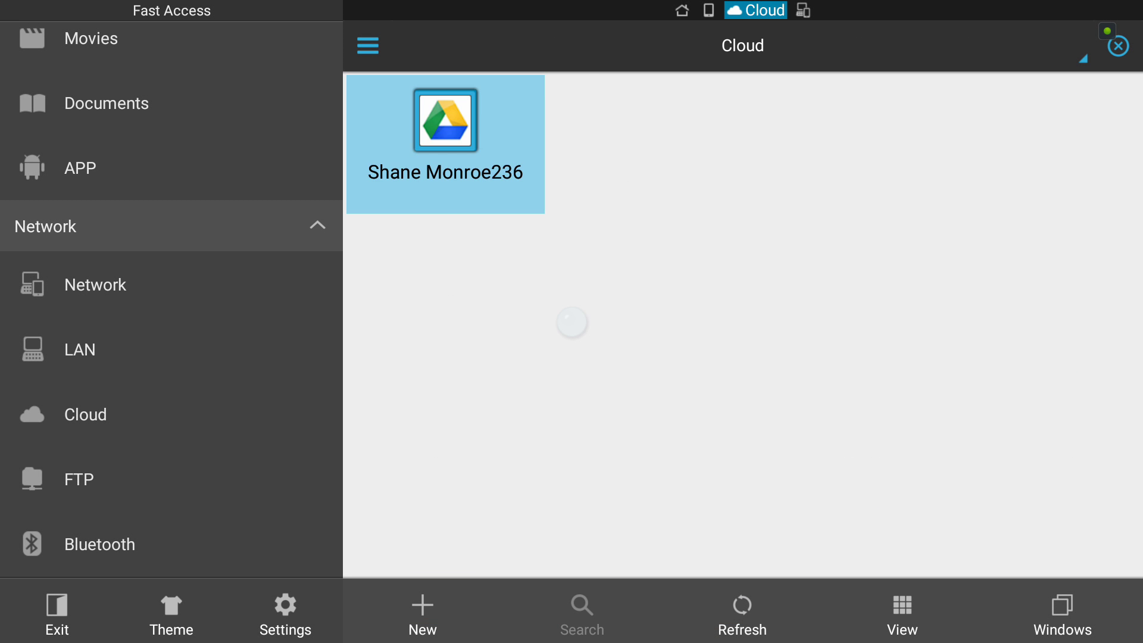
pyautogui.press('Escape')
pyautogui.press('Escape')
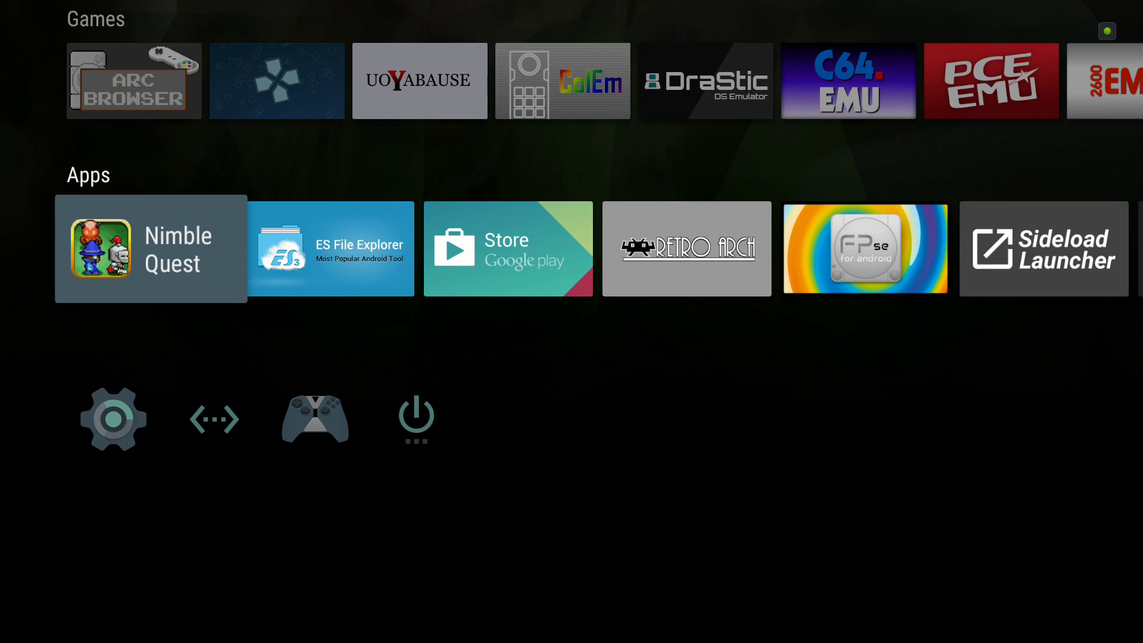
pyautogui.press('Right')
pyautogui.press('Right')
pyautogui.press('Right')
pyautogui.press('Right')
pyautogui.press('Right')
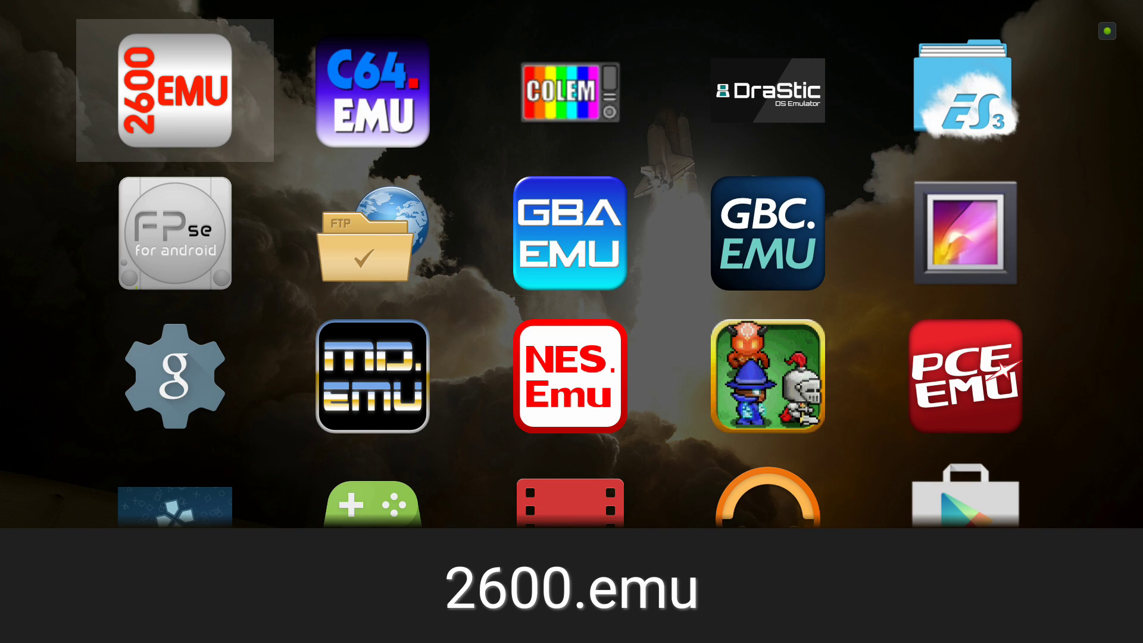
# Step: Browse the Sideload Launcher grid past DraStic and MD.emu, then launch Nimble Quest
pyautogui.press('Right')
pyautogui.press('Right')
pyautogui.press('Right')
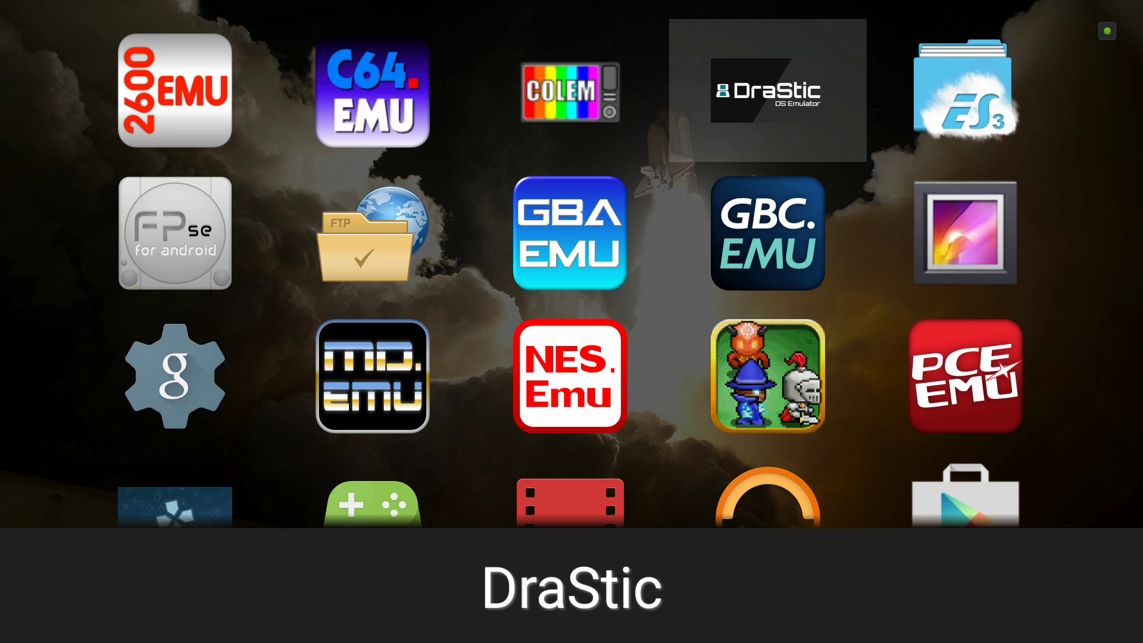
pyautogui.press('Left')
pyautogui.press('Left')
pyautogui.press('Left')
pyautogui.press('Down')
pyautogui.press('Down')
pyautogui.press('Right')
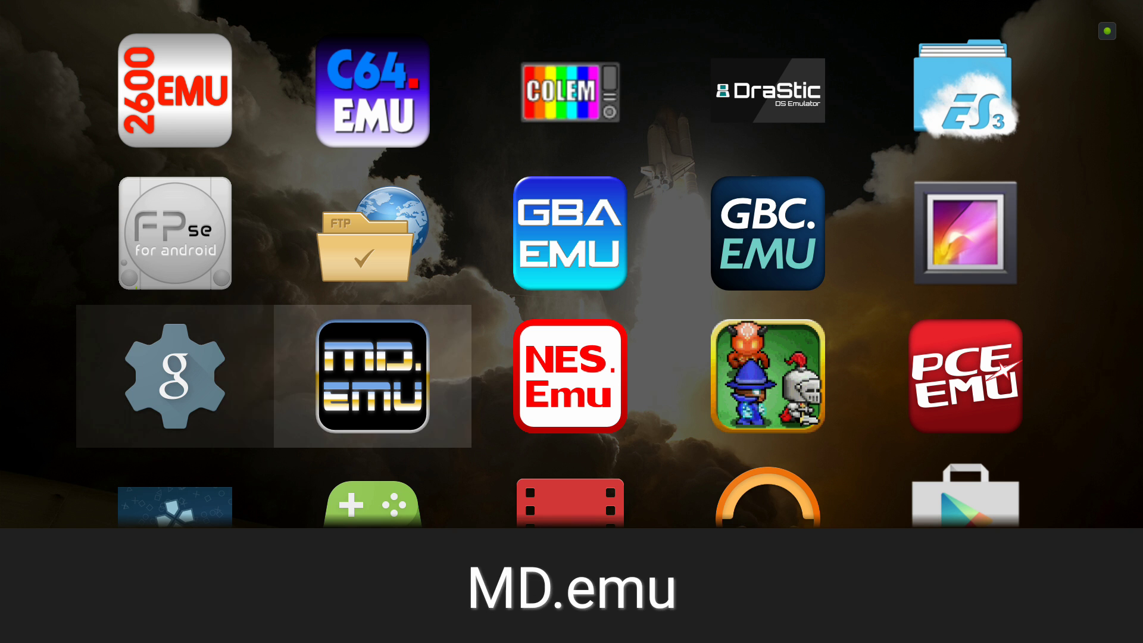
pyautogui.press('Right')
pyautogui.press('Right')
pyautogui.press('Right')
pyautogui.press('Down')
pyautogui.press('Down')
pyautogui.press('Down')
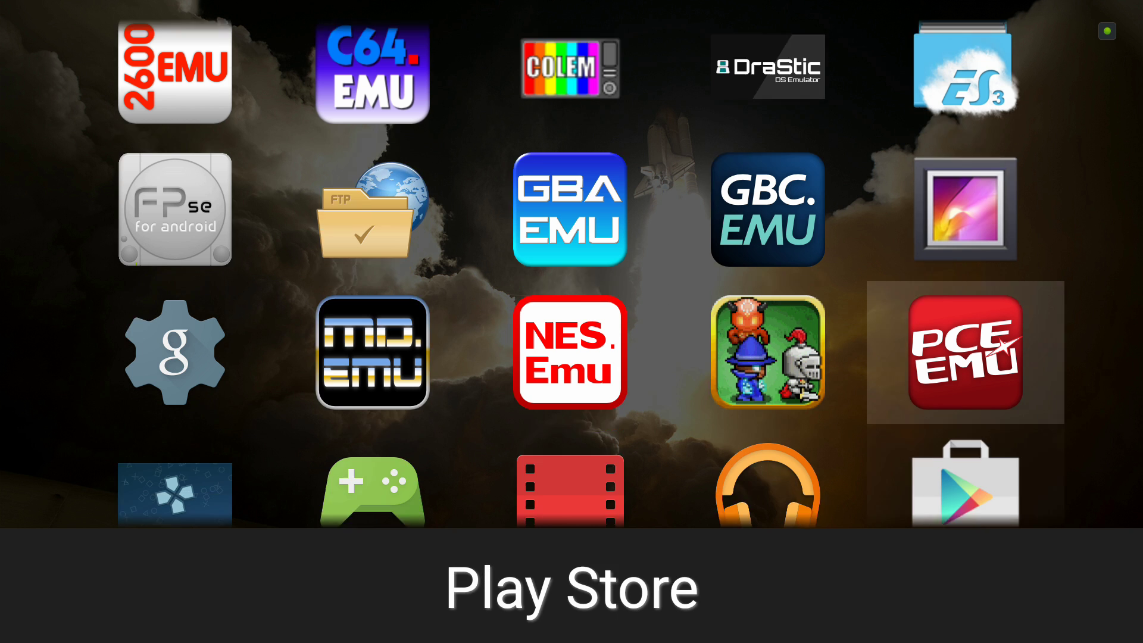
pyautogui.press('Up')
pyautogui.press('Up')
pyautogui.press('Up')
pyautogui.press('Up')
pyautogui.press('Up')
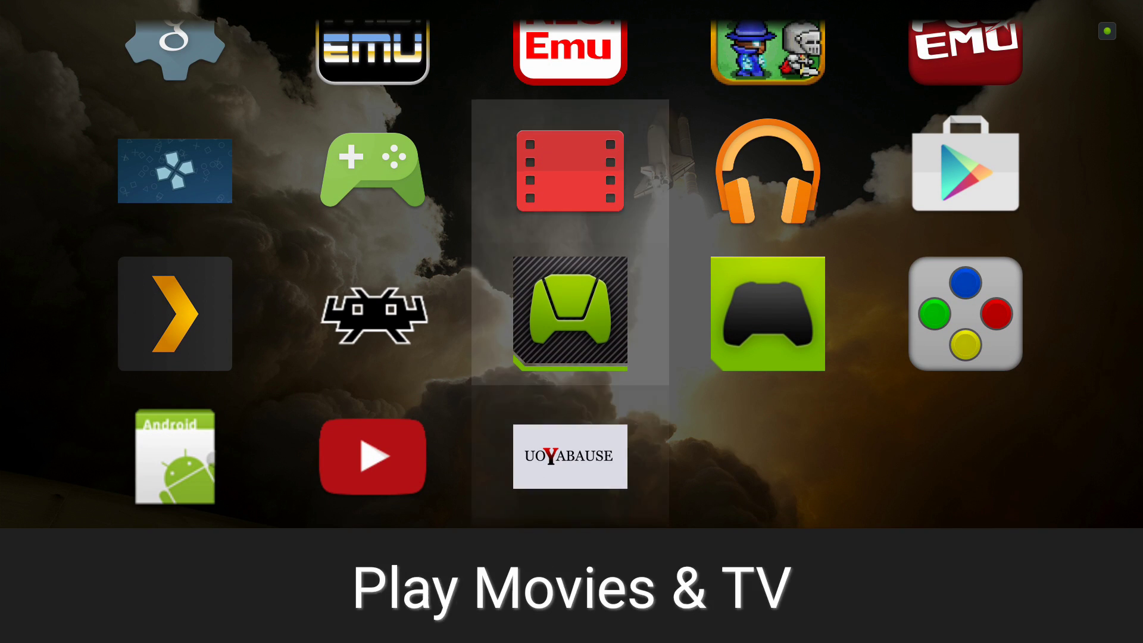
pyautogui.press('Down')
pyautogui.press('Right')
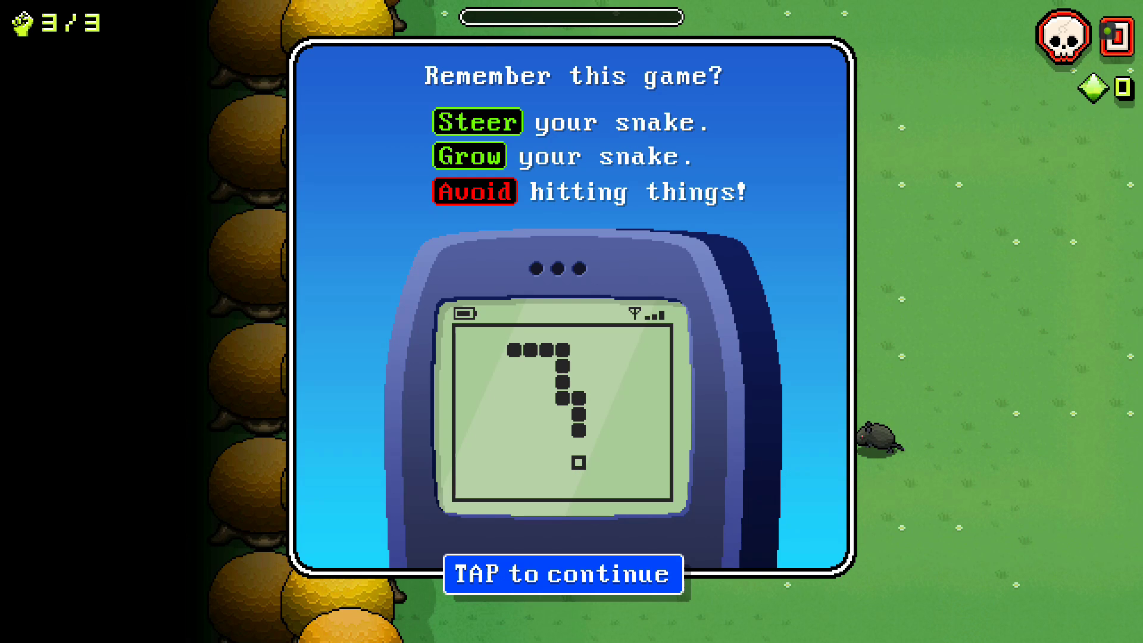
# Step: Advance past the first Nimble Quest tutorial panels and the hero and wall hints
pyautogui.press('Return')
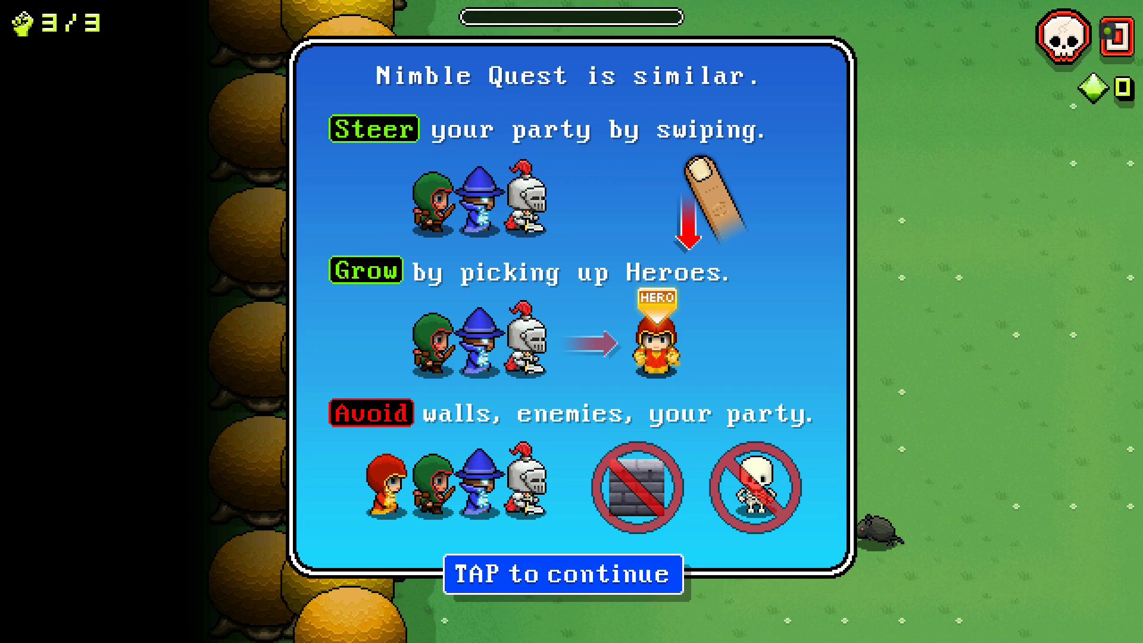
pyautogui.press('Return')
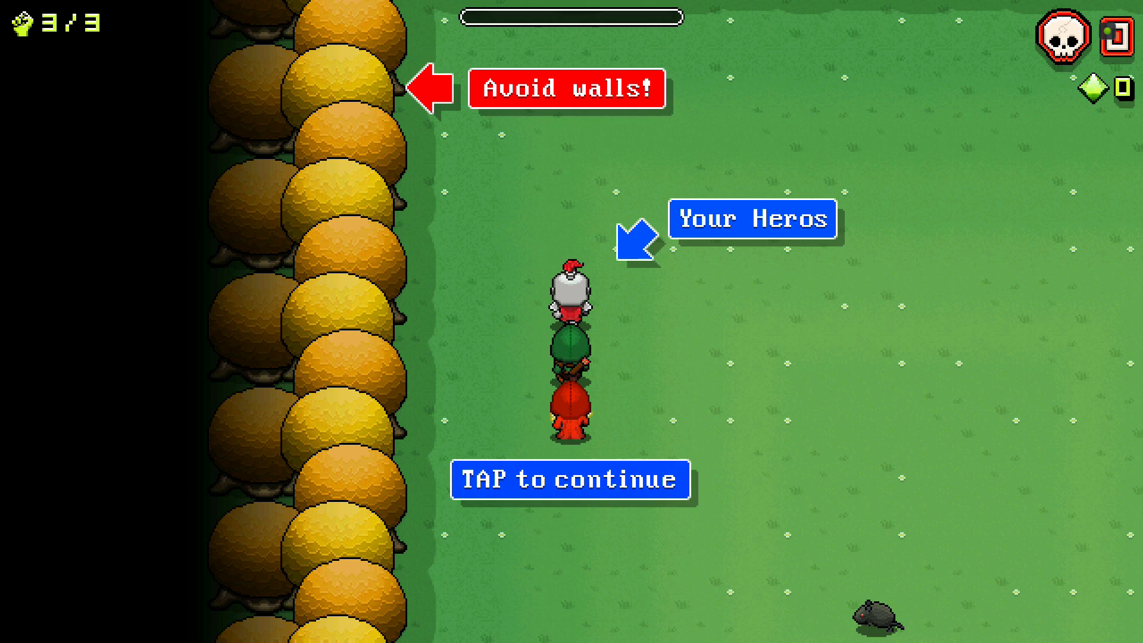
pyautogui.press('Return')
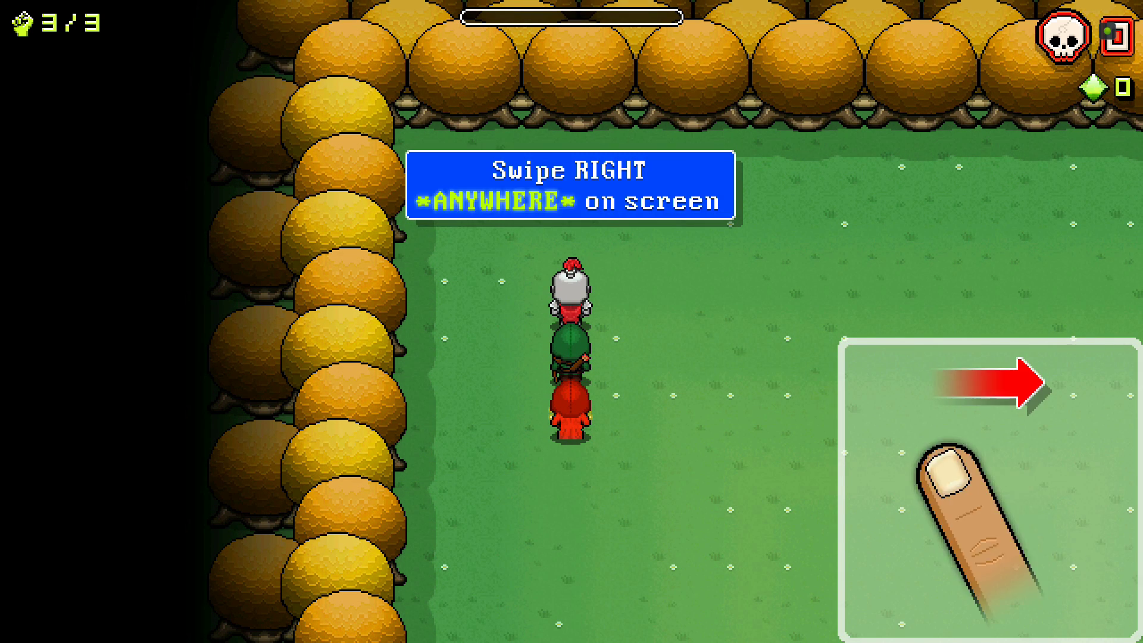
# Step: Steer the party right and down to attack the rat, then end the tutorial
pyautogui.press('Right')
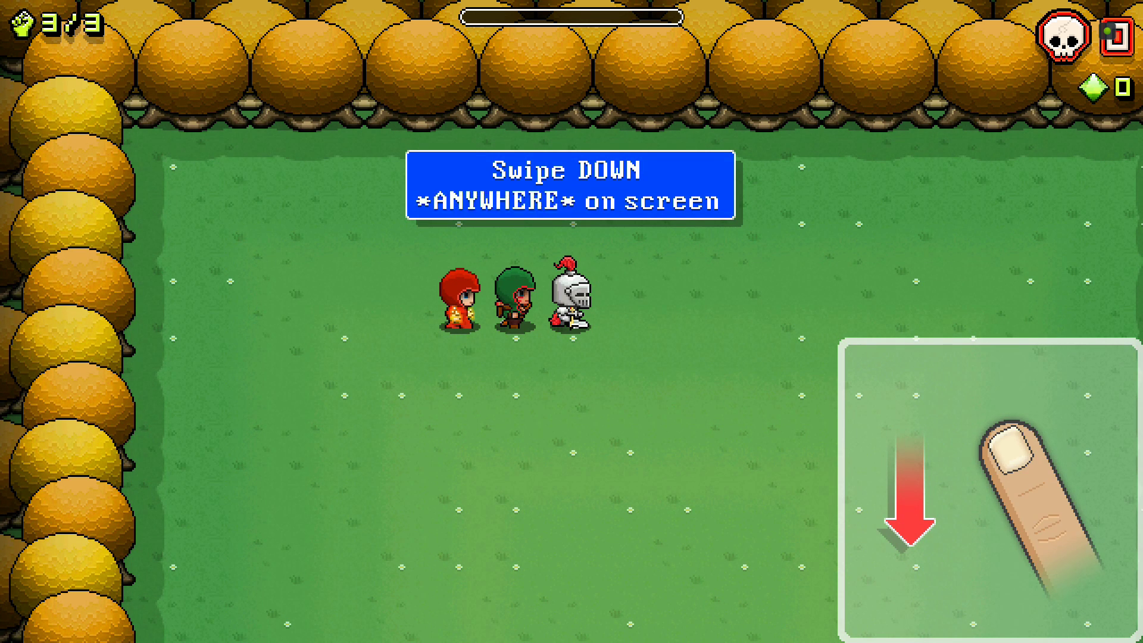
pyautogui.press('Down')
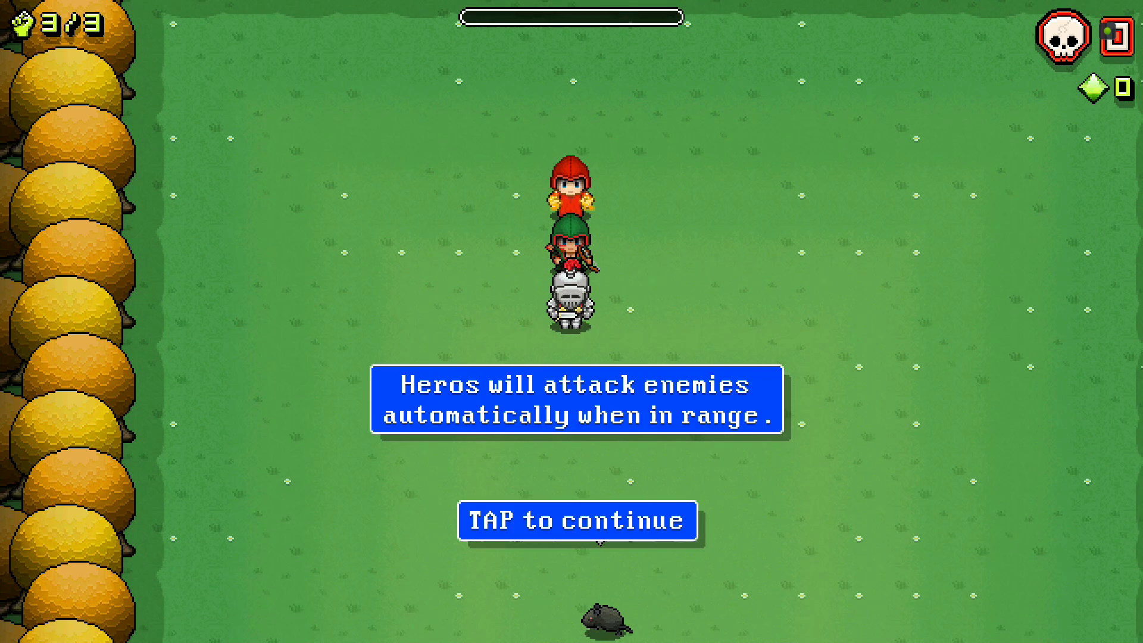
pyautogui.press('Down')
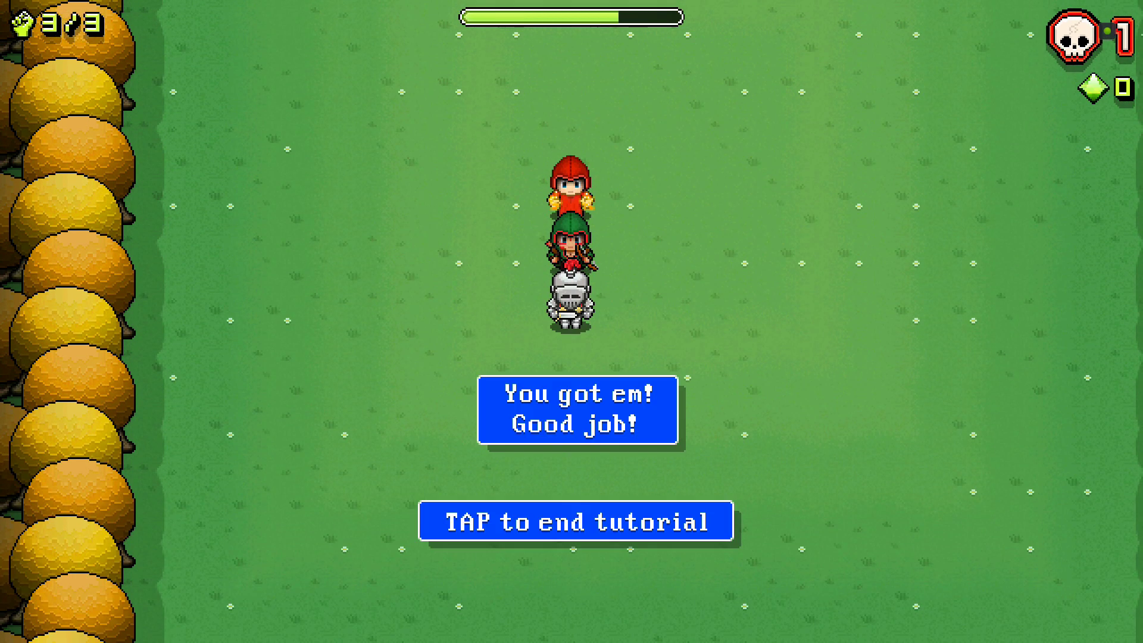
pyautogui.press('Return')
pyautogui.press('Return')
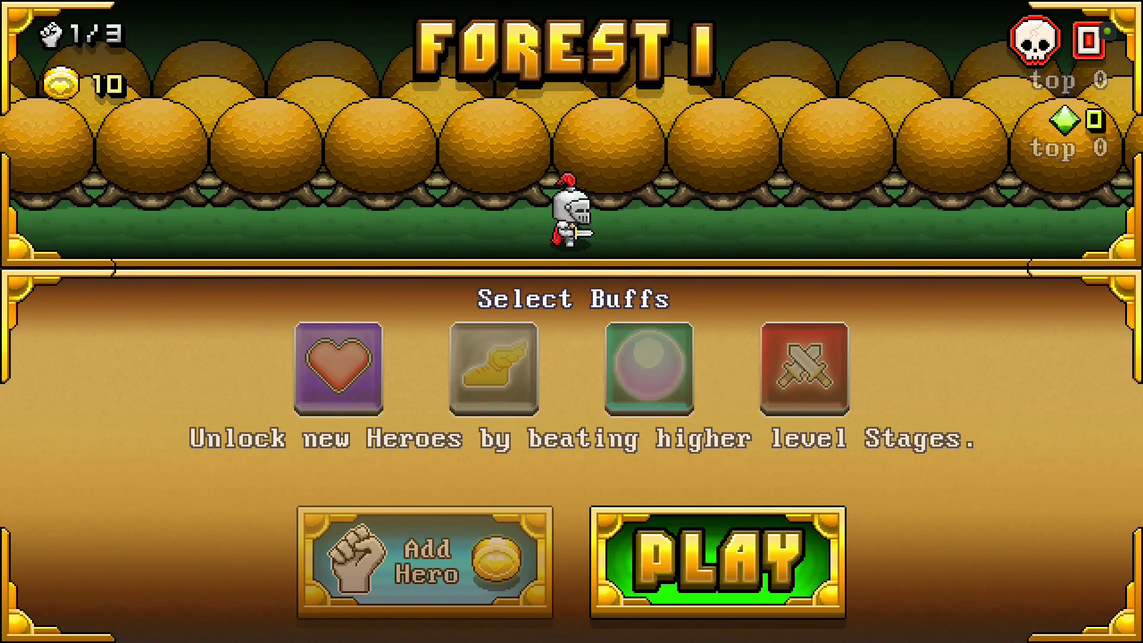
# Step: Start the Forest I stage and steer the knight left and up to attack the enemy
pyautogui.press('Return')
pyautogui.press('Left')
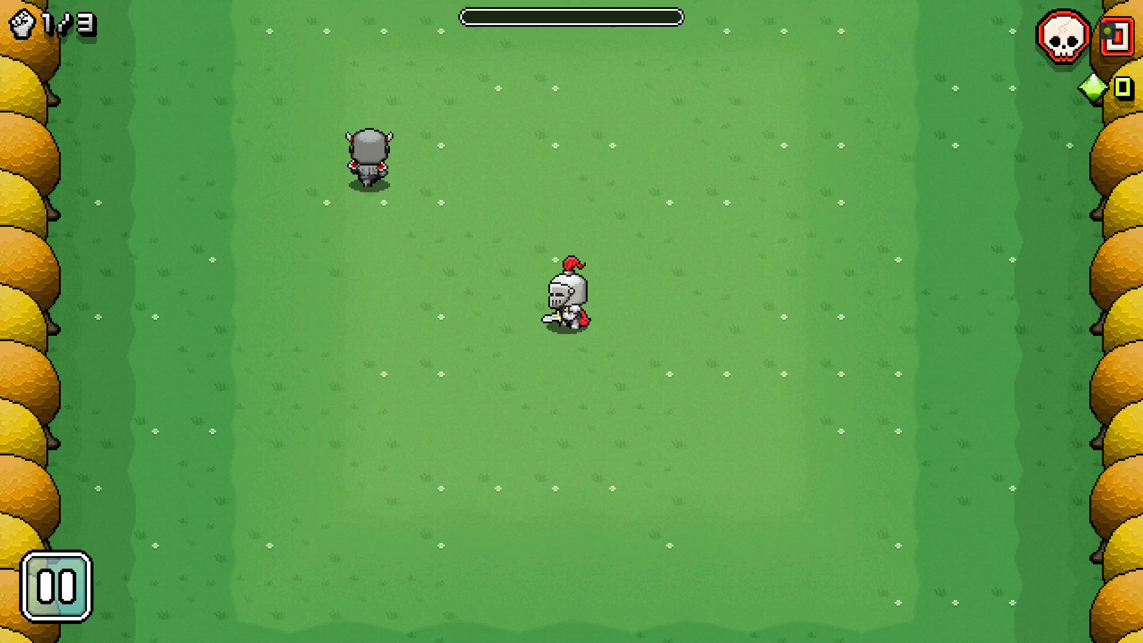
pyautogui.press('Up')
pyautogui.press('Left')
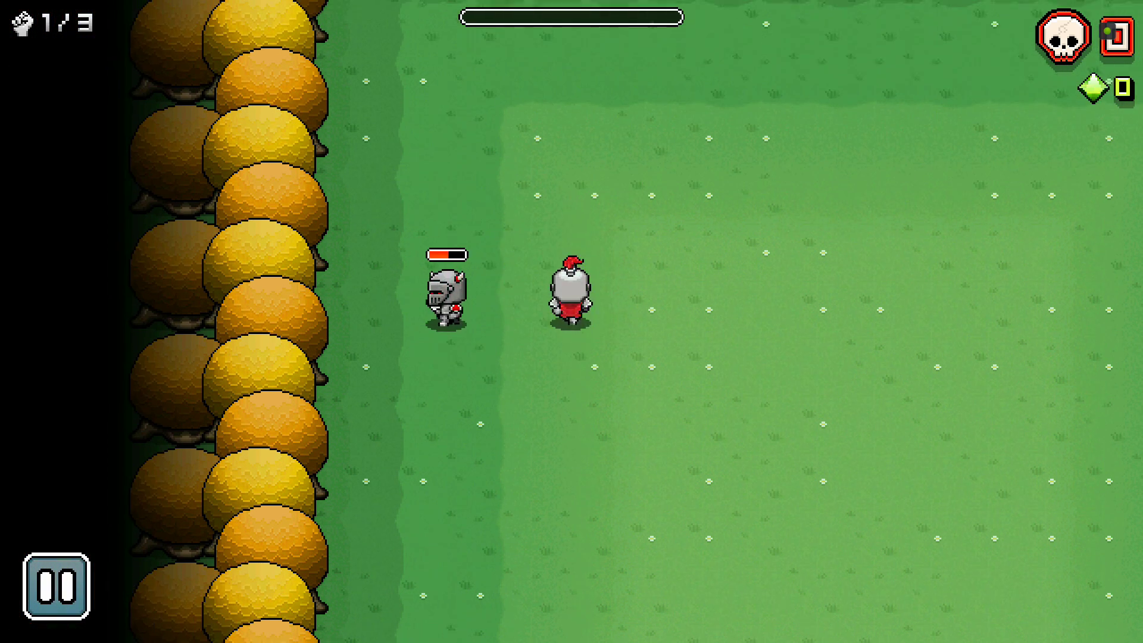
pyautogui.press('Up')
pyautogui.press('Left')
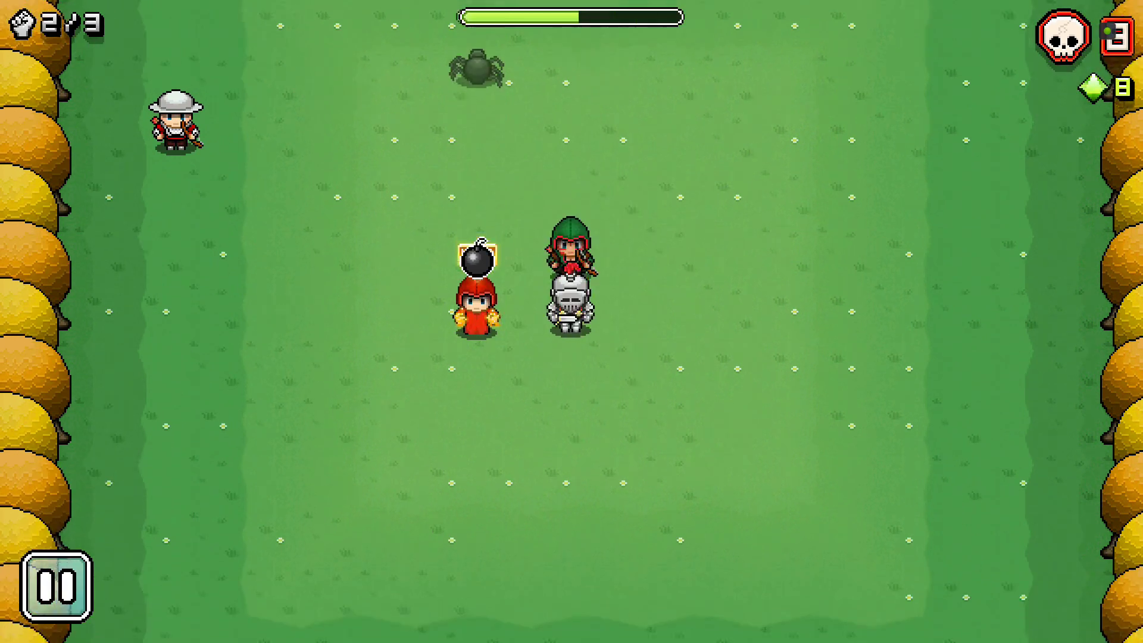
# Step: Turn the party left and up, then pause the game and return to the home screen
pyautogui.press('Left')
pyautogui.press('Up')
pyautogui.press('Escape')
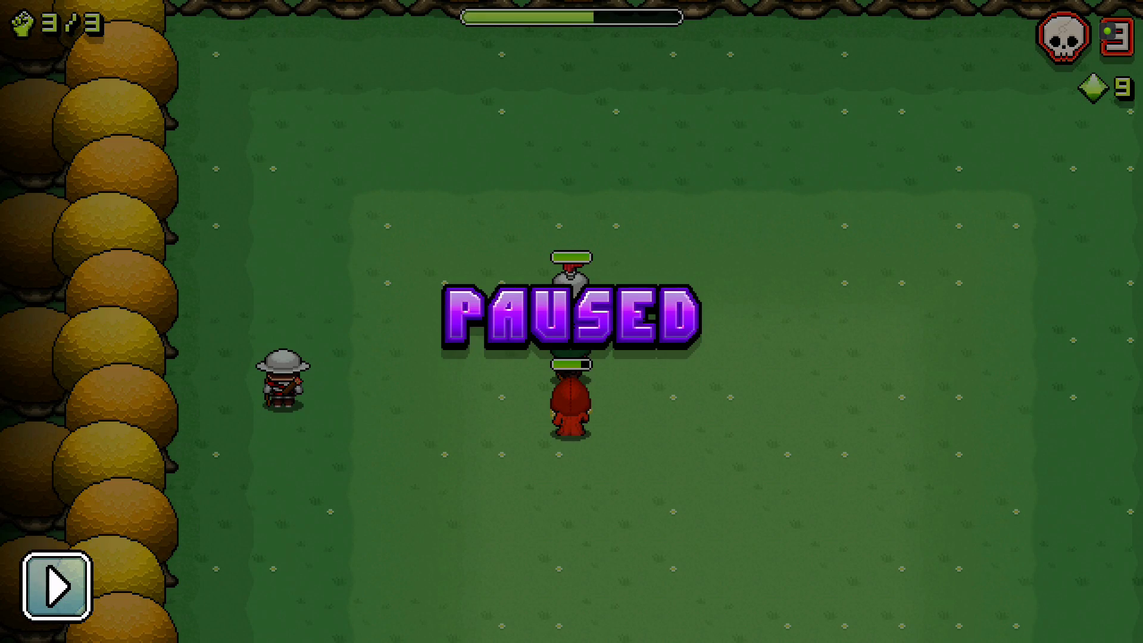
pyautogui.press('Home')
# Step: Launch ES File Explorer from the Android TV home screen's apps row
pyautogui.press('Down')
pyautogui.press('Down')
pyautogui.press('Down')
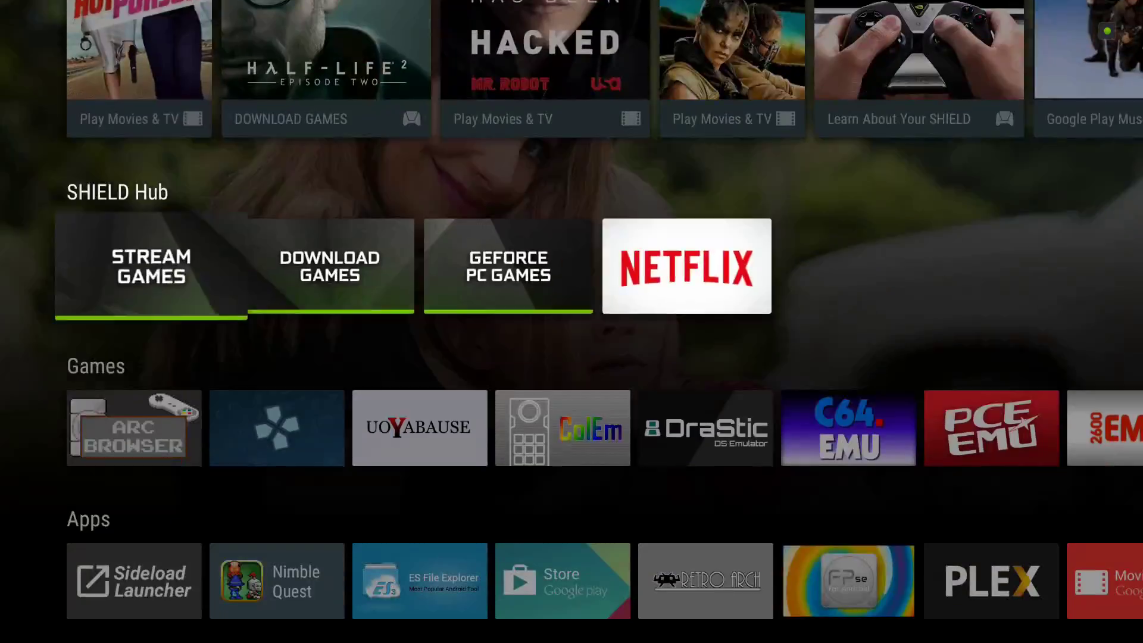
pyautogui.press('Right')
pyautogui.press('Right')
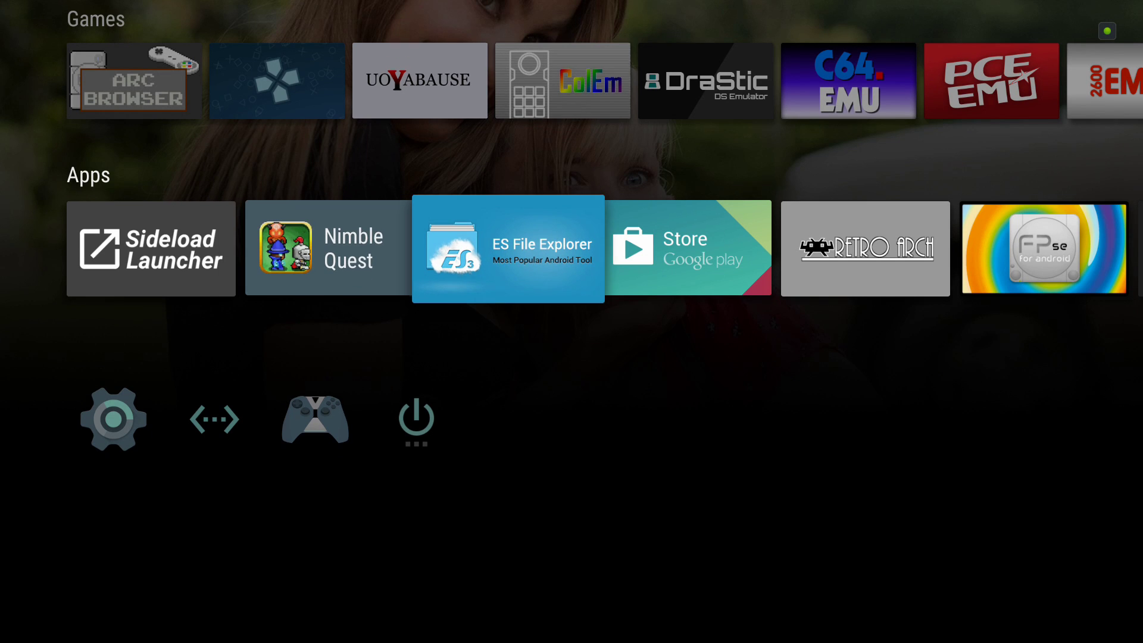
pyautogui.press('Return')
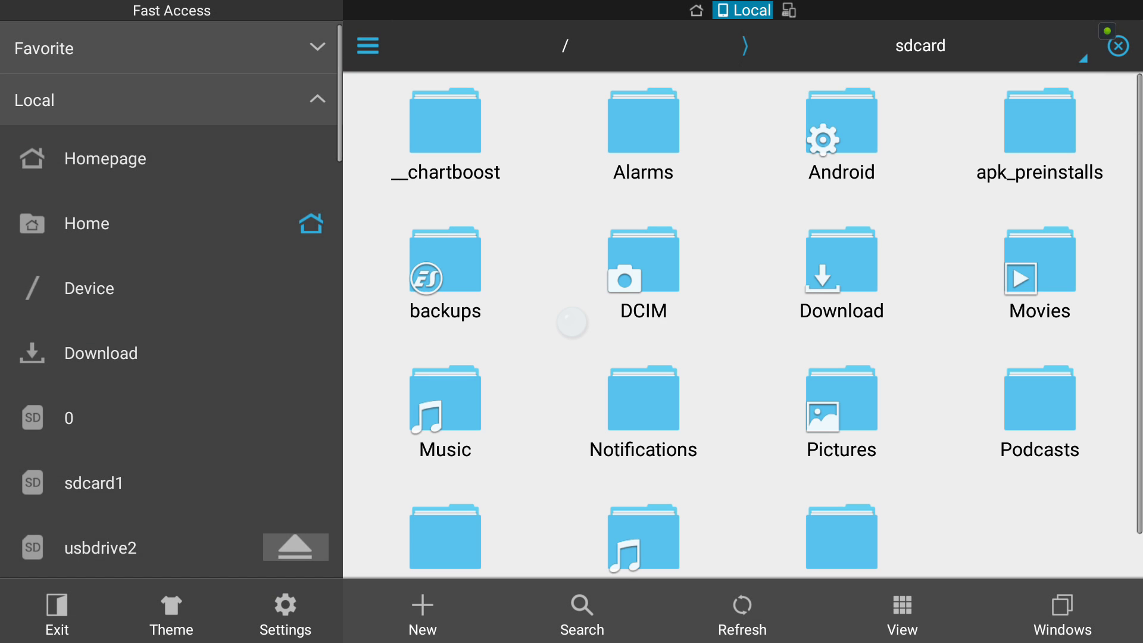
# Step: Go to Network > Cloud, open the Google Drive account, then its _APKs_ folder
pyautogui.press('Down')
pyautogui.press('Down')
pyautogui.press('Down')
pyautogui.press('Down')
pyautogui.press('Down')
pyautogui.press('Down')
pyautogui.press('Down')
pyautogui.press('Down')
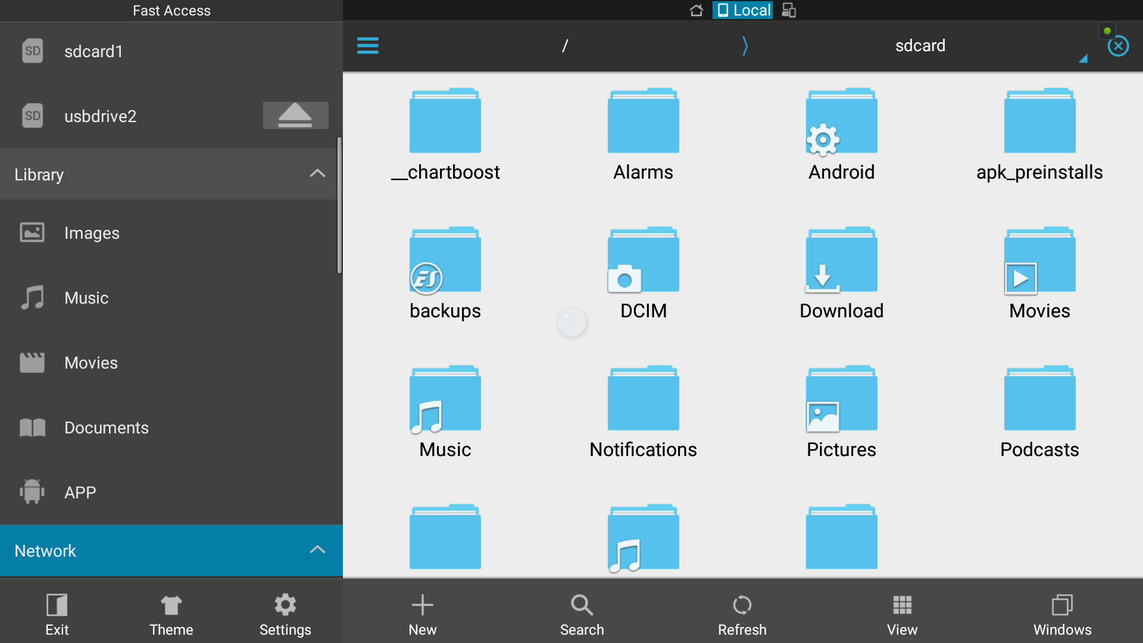
pyautogui.press('Down')
pyautogui.press('Down')
pyautogui.press('Down')
pyautogui.press('Down')
pyautogui.press('Down')
pyautogui.press('Up')
pyautogui.press('Up')
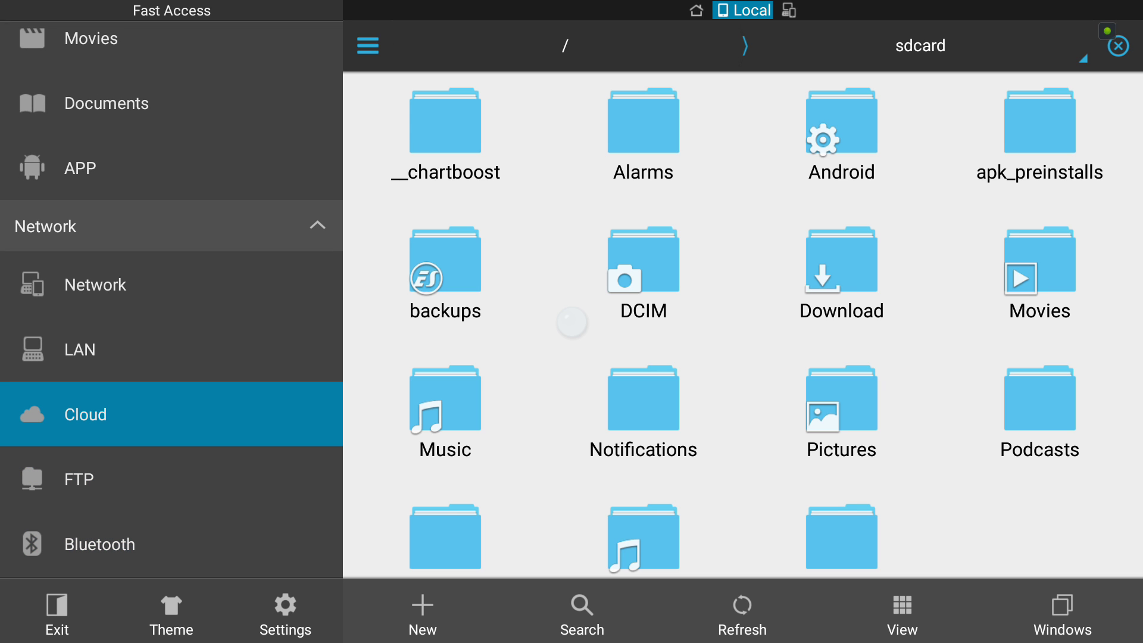
pyautogui.press('Return')
pyautogui.press('Right')
pyautogui.press('Left')
pyautogui.press('Right')
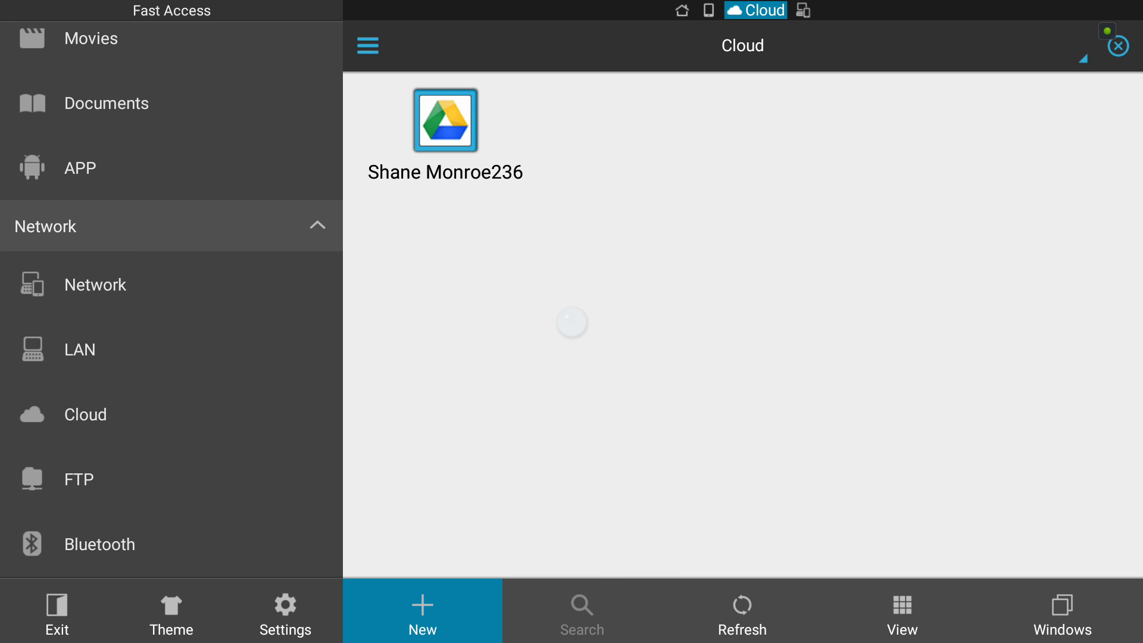
pyautogui.press('Right')
pyautogui.press('Up')
pyautogui.press('Return')
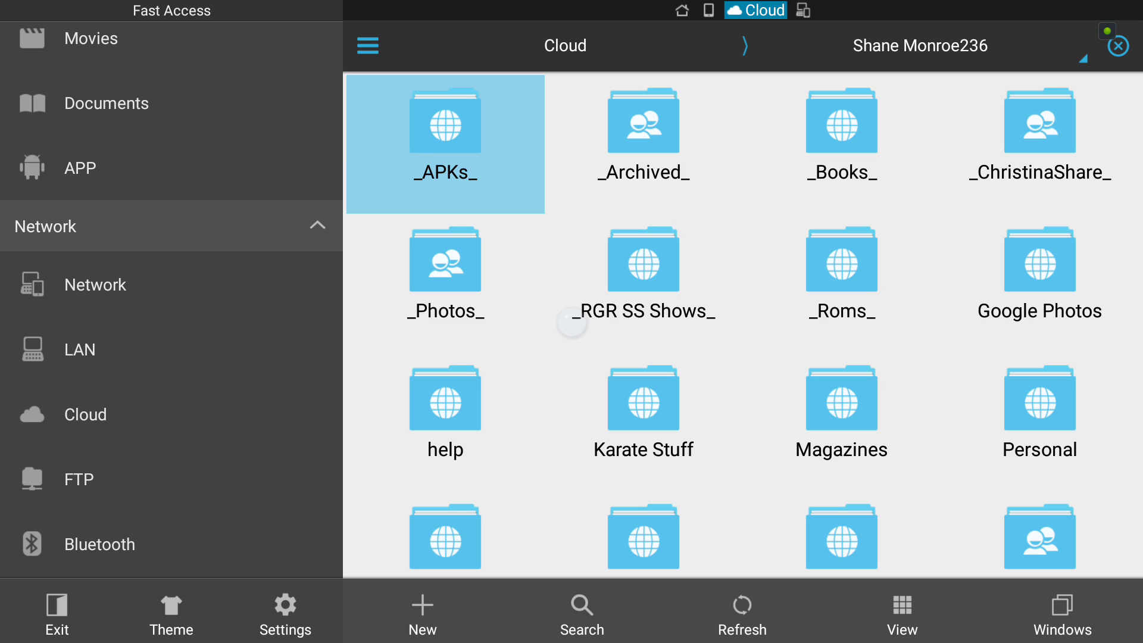
pyautogui.press('Return')
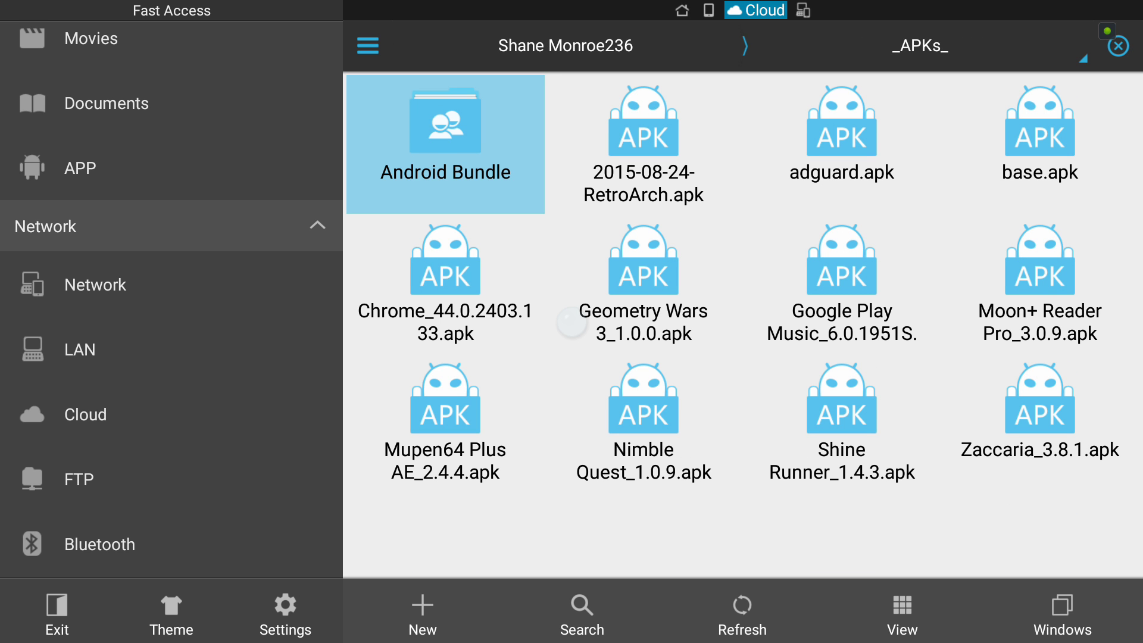
# Step: Install Mupen64 Plus AE_2.4.4.apk with Package installer set as the default app, and open it
pyautogui.press('Down')
pyautogui.press('Down')
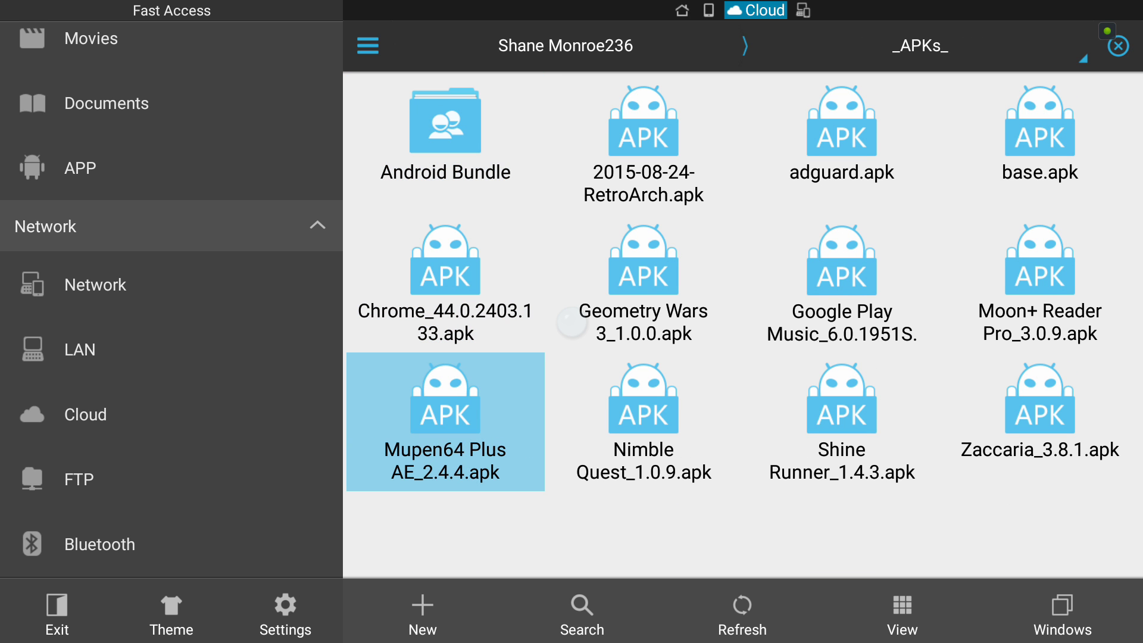
pyautogui.press('Return')
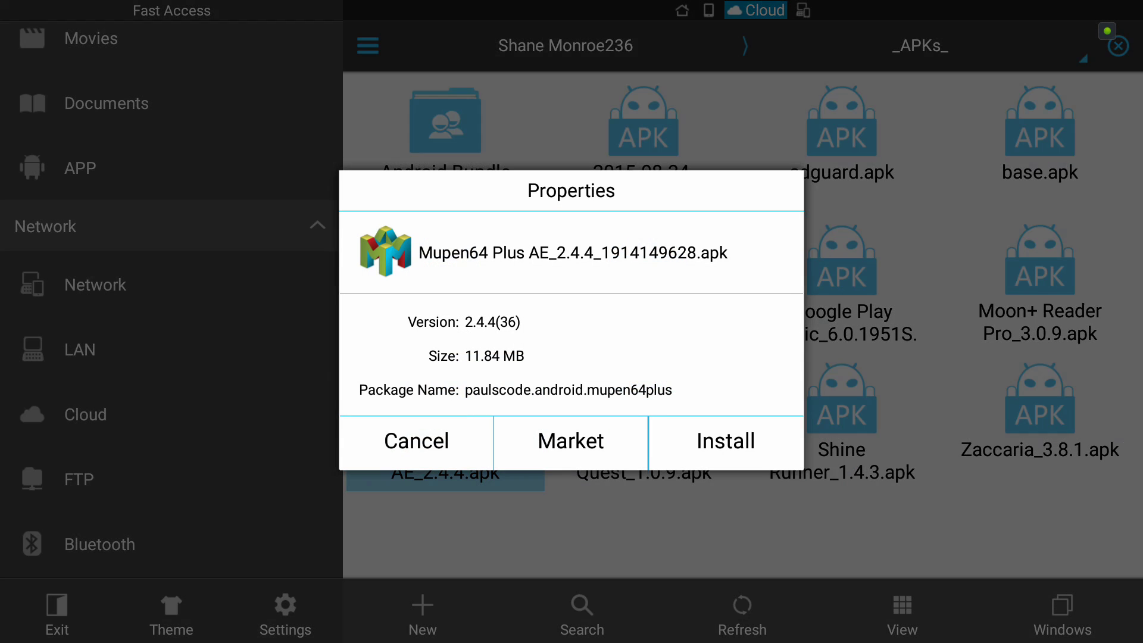
pyautogui.press('Right')
pyautogui.press('Right')
pyautogui.press('Return')
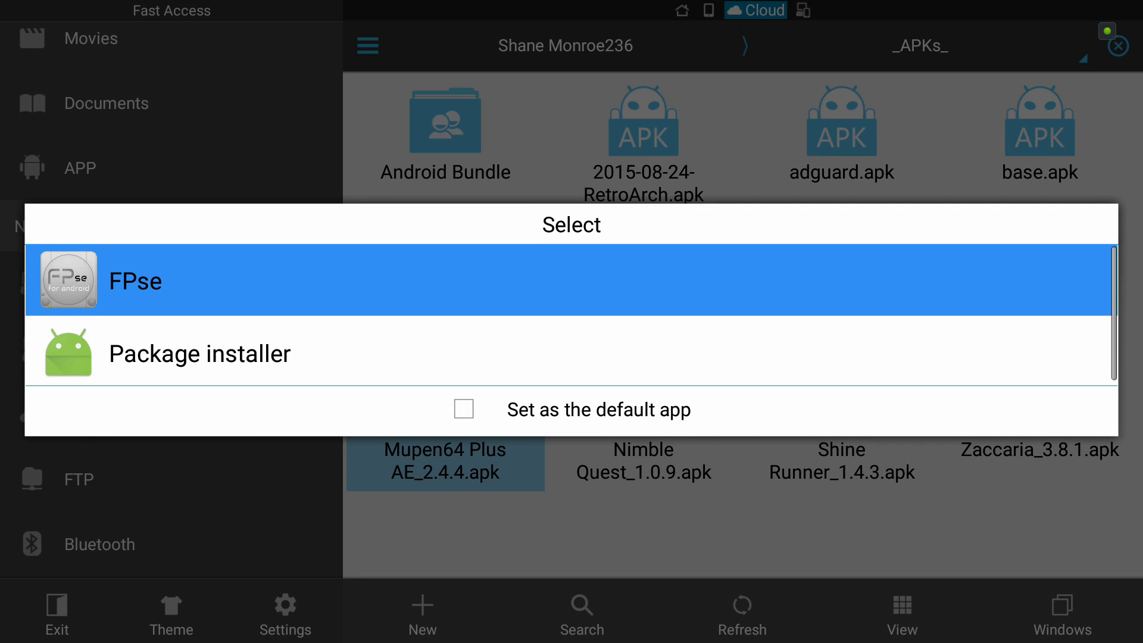
pyautogui.press('Down')
pyautogui.press('Down')
pyautogui.press('Return')
pyautogui.press('Up')
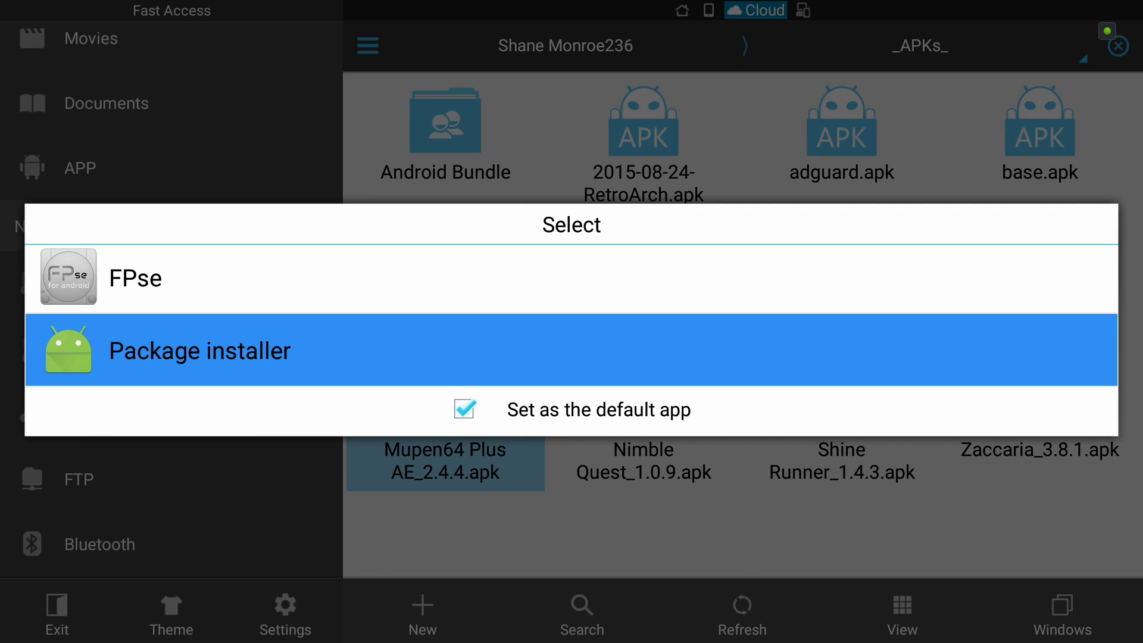
pyautogui.press('Return')
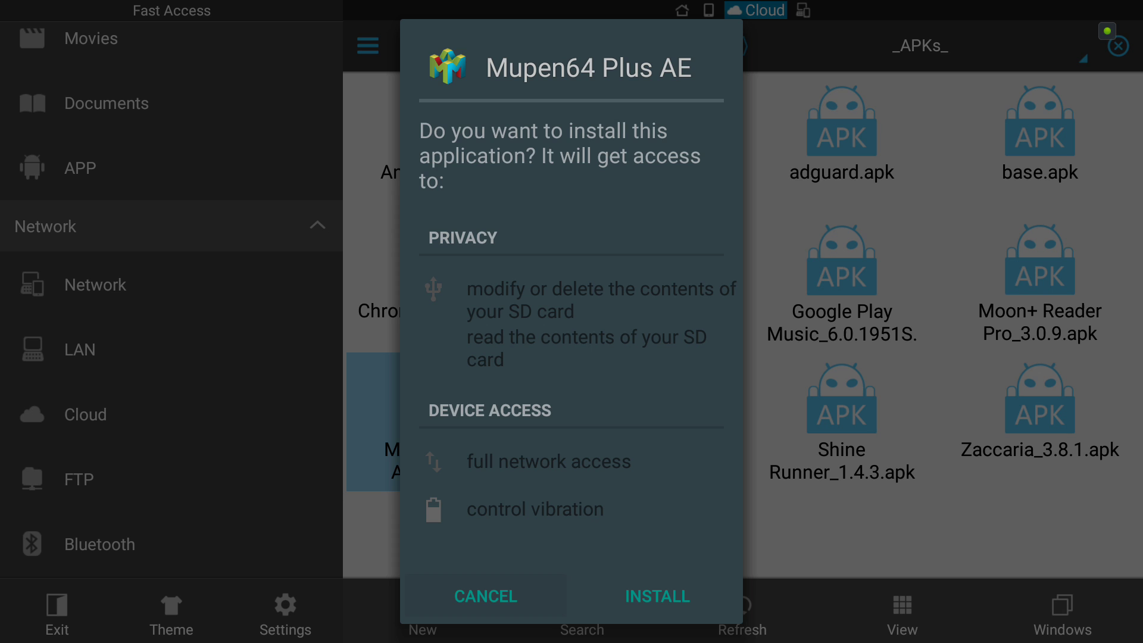
pyautogui.press('Return')
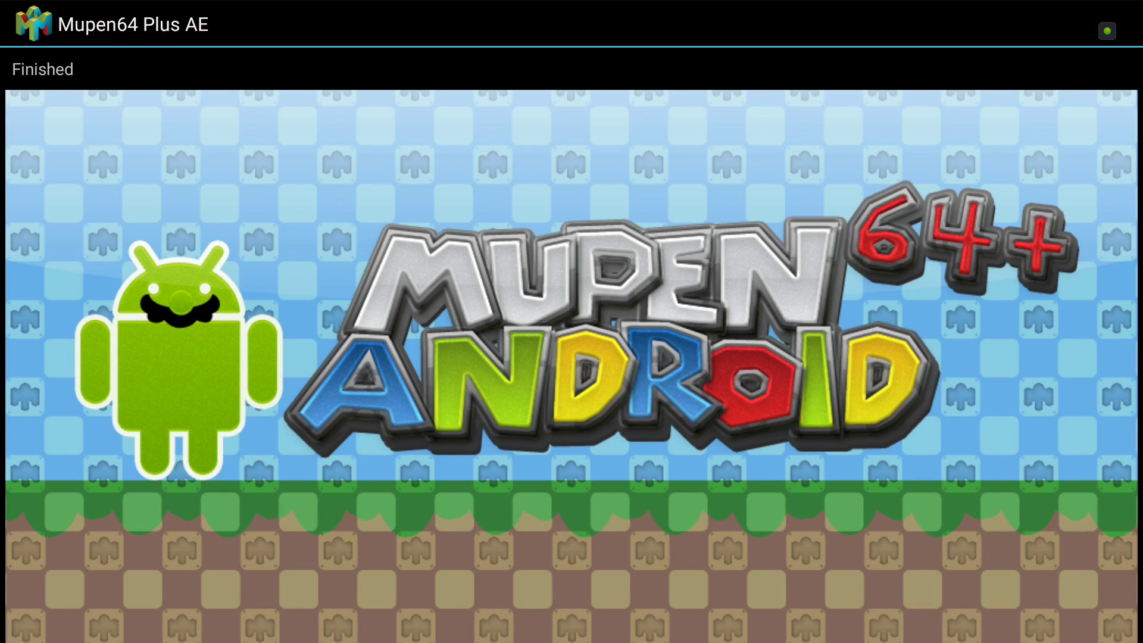
# Step: Dismiss the change log and help notes, then select the Gauntlet Legends.v64 ROM
pyautogui.press('Escape')
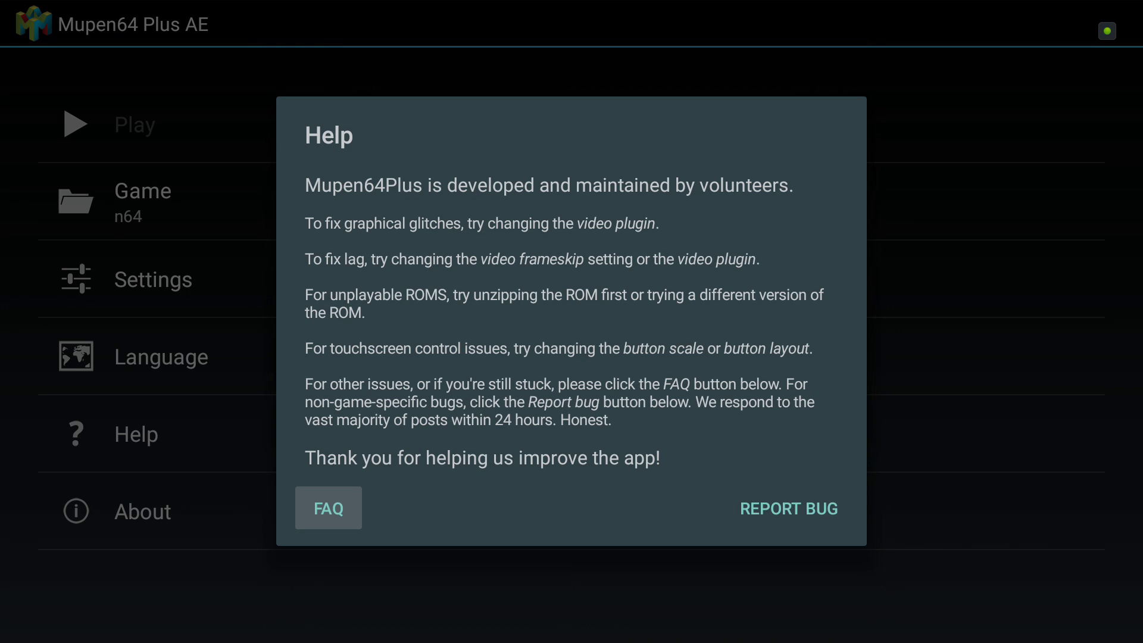
pyautogui.press('Escape')
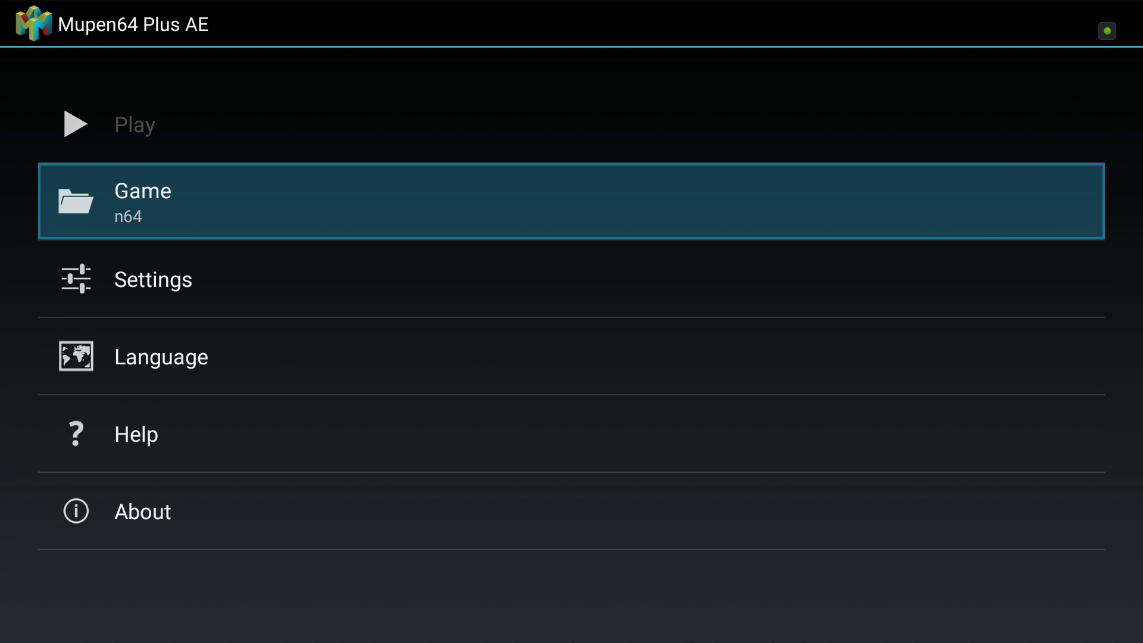
pyautogui.press('Return')
pyautogui.press('Down')
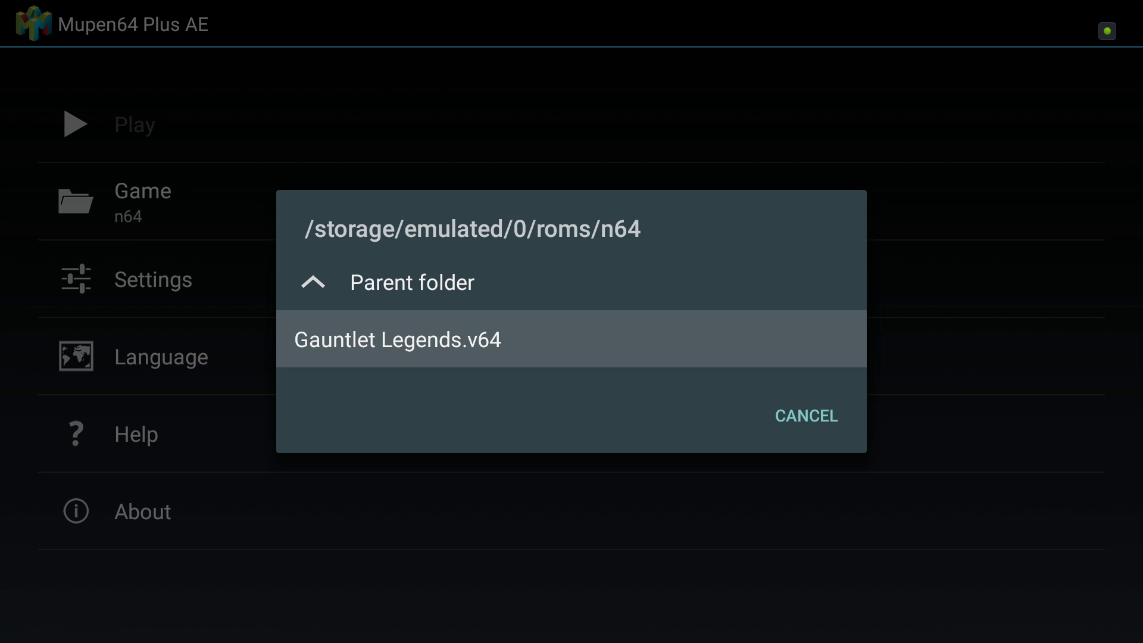
pyautogui.press('Return')
# Step: Choose Play > Restart and confirm OK to start Gauntlet Legends from the beginning
pyautogui.press('Up')
pyautogui.press('Return')
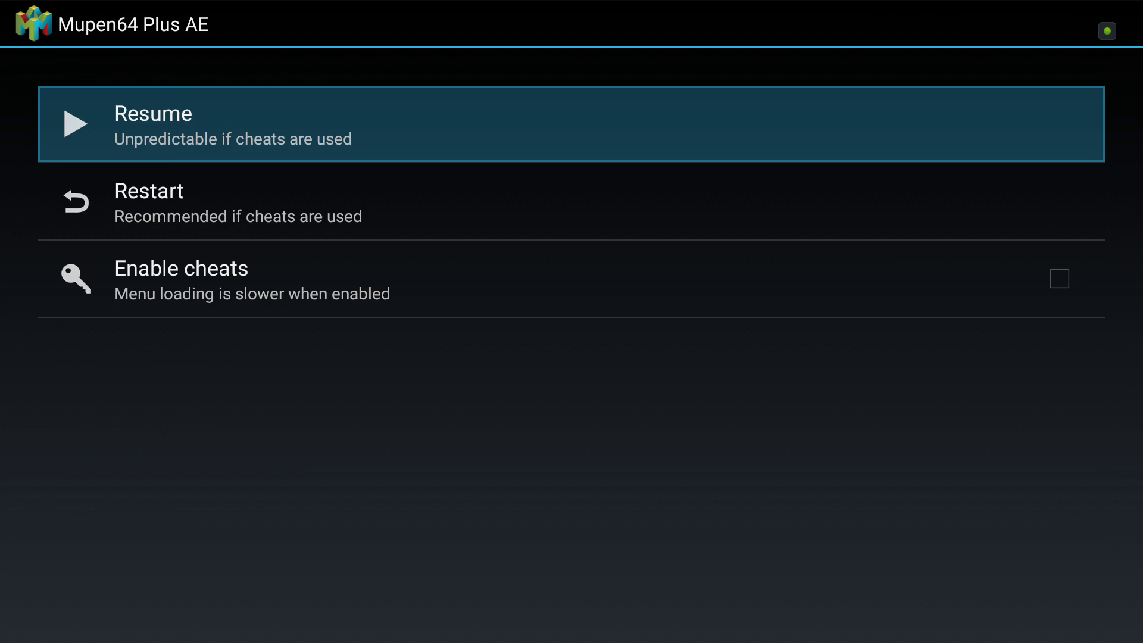
pyautogui.press('Down')
pyautogui.press('Return')
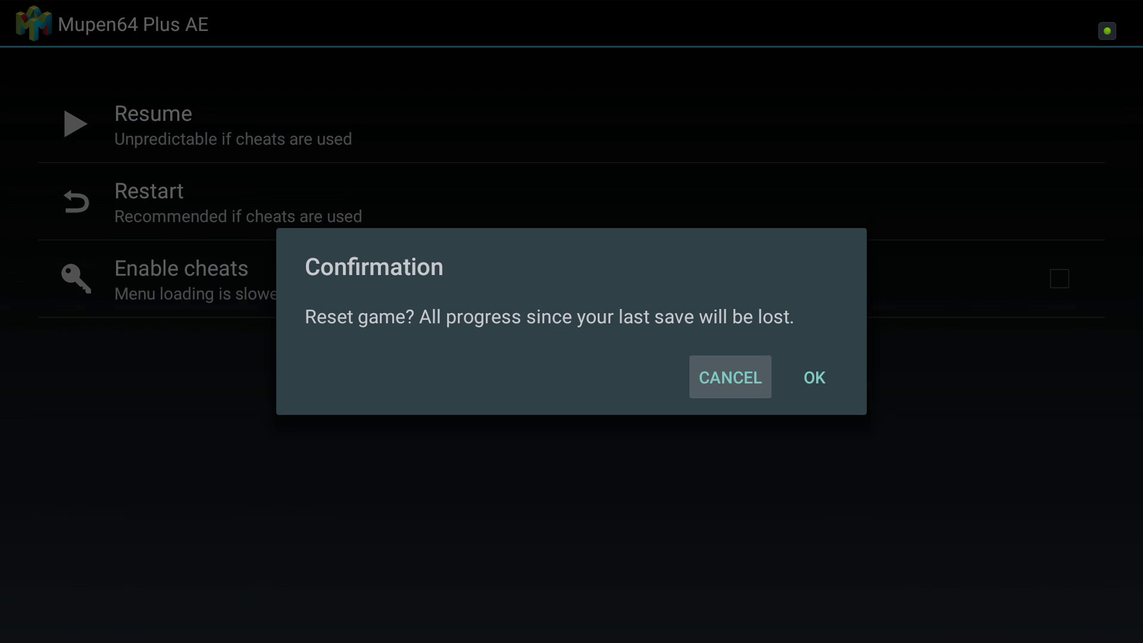
pyautogui.press('Right')
pyautogui.press('Return')
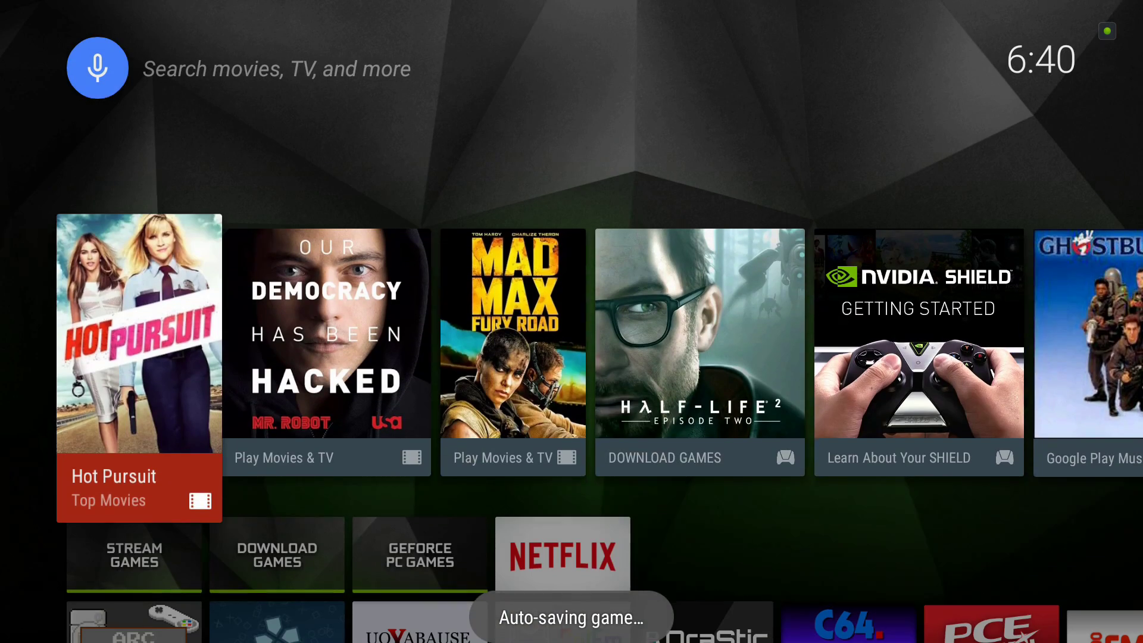
# Step: Open Sideload Launcher from the Apps row, browse its app grid, then head back to ES File Explorer
pyautogui.press('Down')
pyautogui.press('Down')
pyautogui.press('Down')
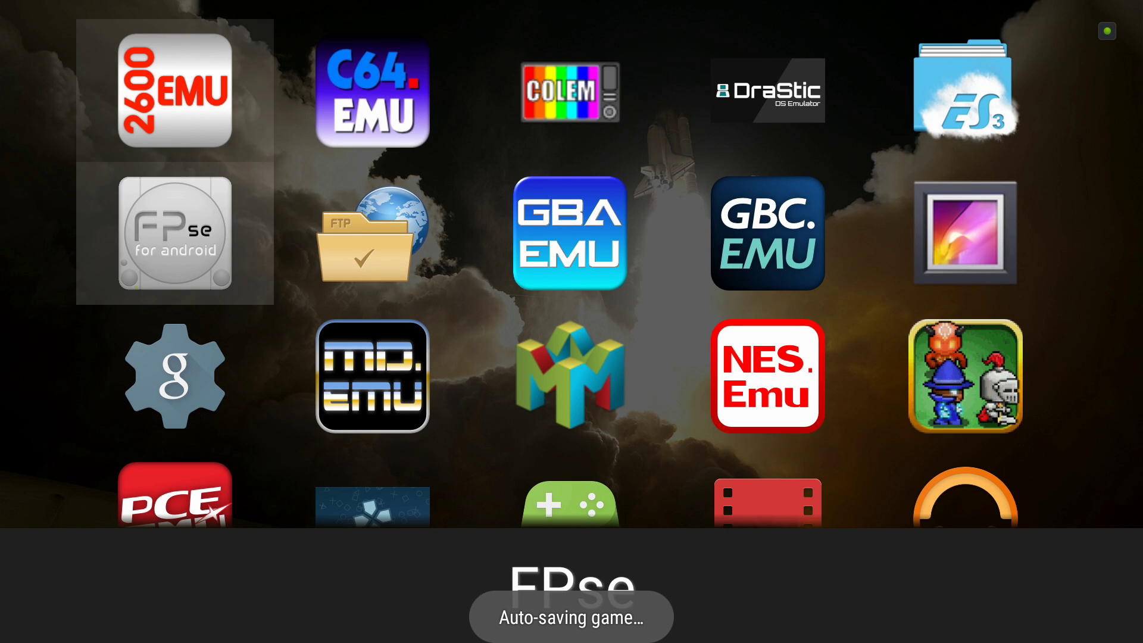
pyautogui.press('Down')
pyautogui.press('Down')
pyautogui.press('Down')
pyautogui.press('Down')
pyautogui.press('Right')
pyautogui.press('Right')
pyautogui.press('Right')
pyautogui.press('Up')
pyautogui.press('Right')
pyautogui.press('Up')
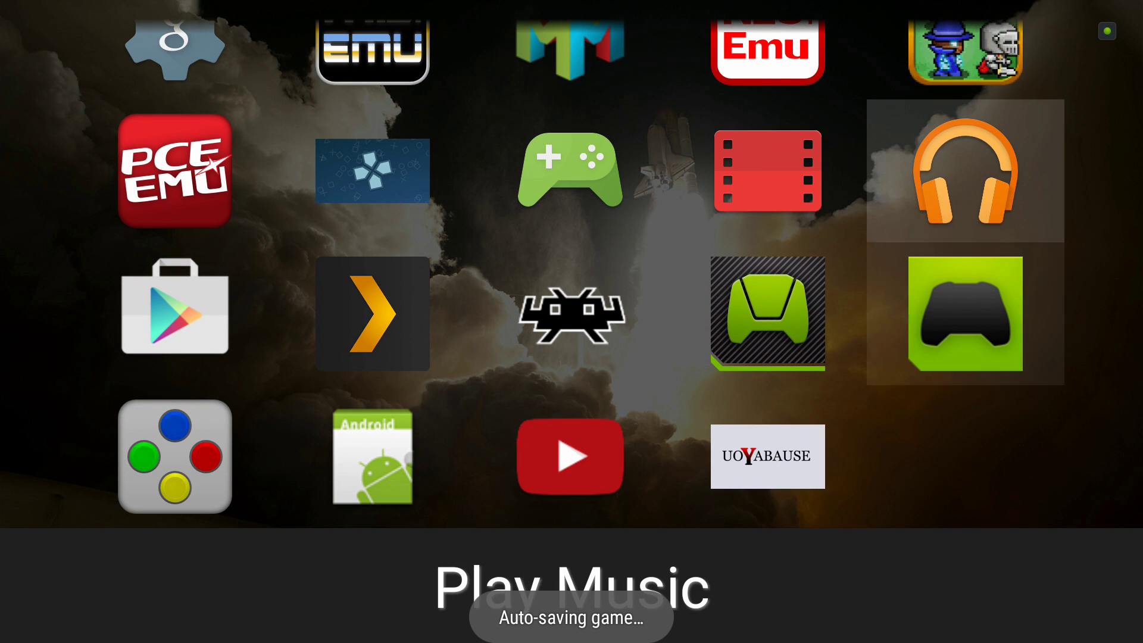
pyautogui.press('Left')
pyautogui.press('Left')
pyautogui.press('Left')
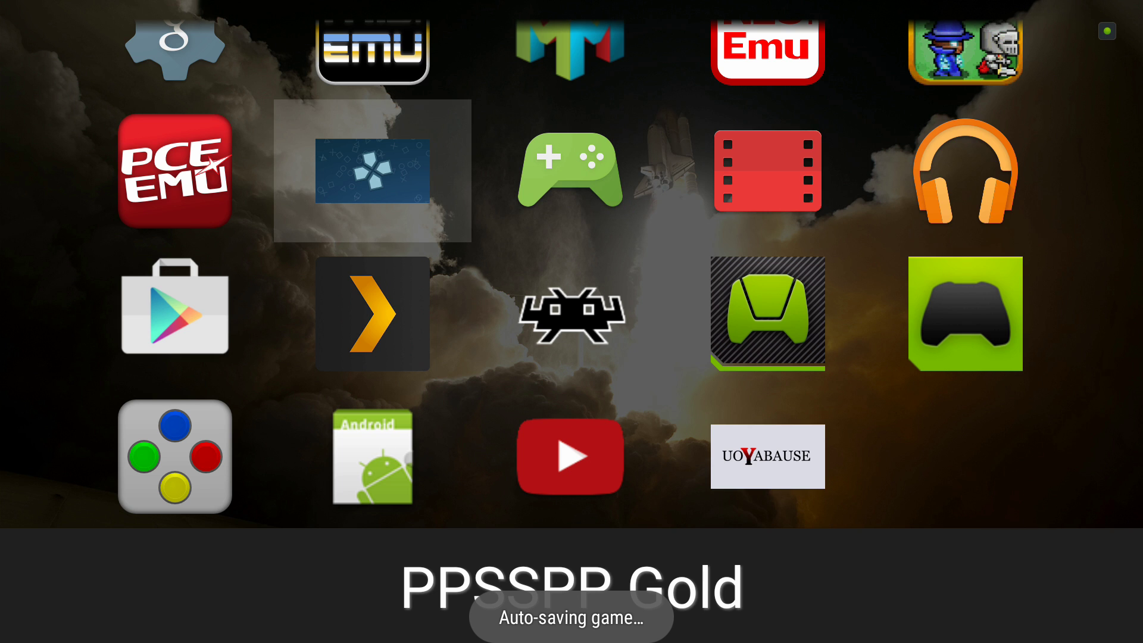
pyautogui.press('Down')
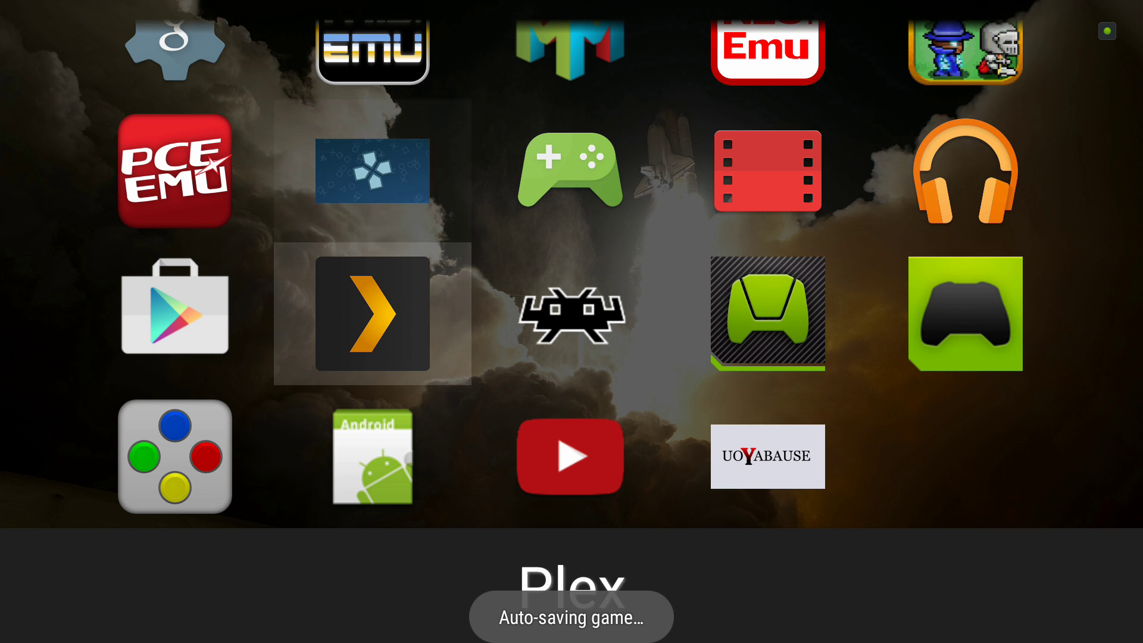
pyautogui.press('Down')
pyautogui.press('Up')
pyautogui.press('Up')
pyautogui.press('Up')
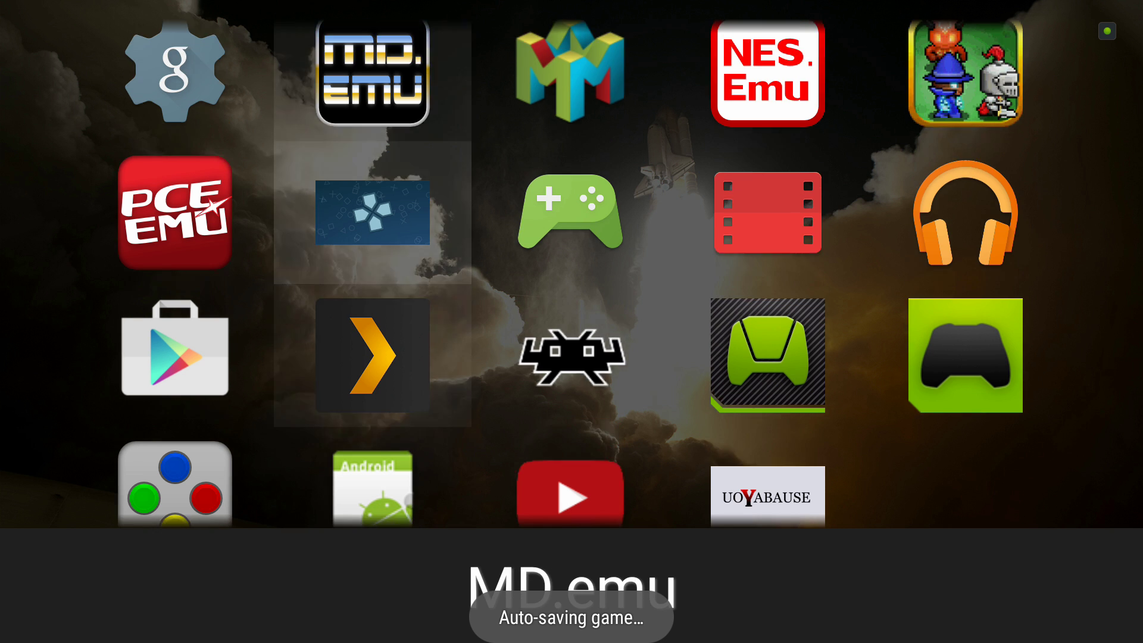
pyautogui.press('Up')
pyautogui.press('Up')
pyautogui.press('Escape')
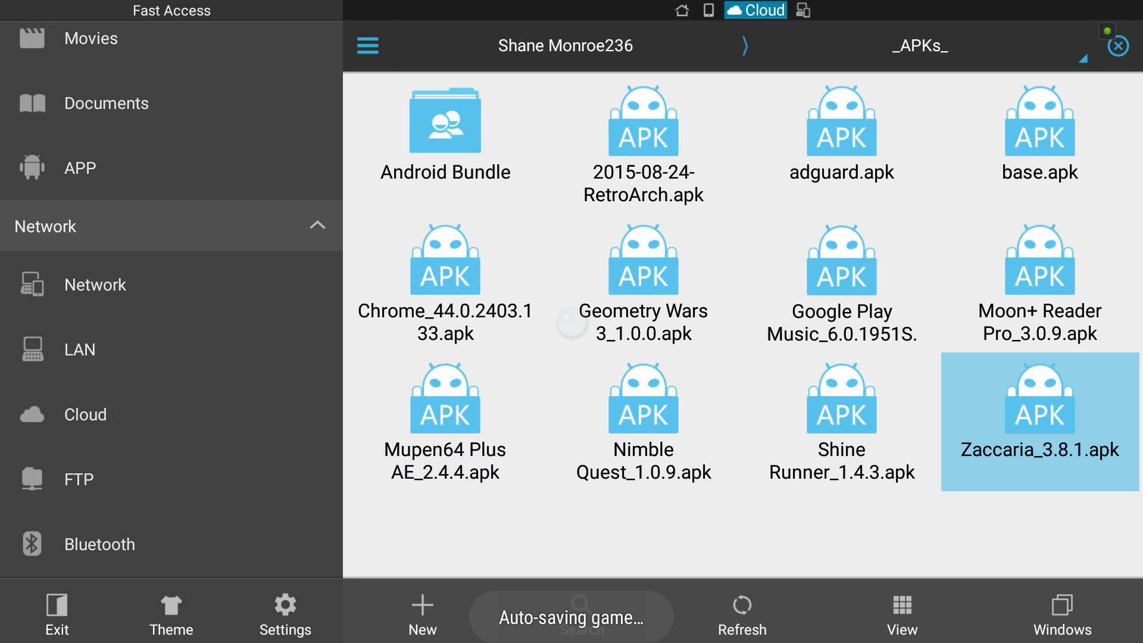
# Step: Install Zaccaria_3.8.1.apk, accepting its permissions list, and open Zaccaria Pinball
pyautogui.press('Return')
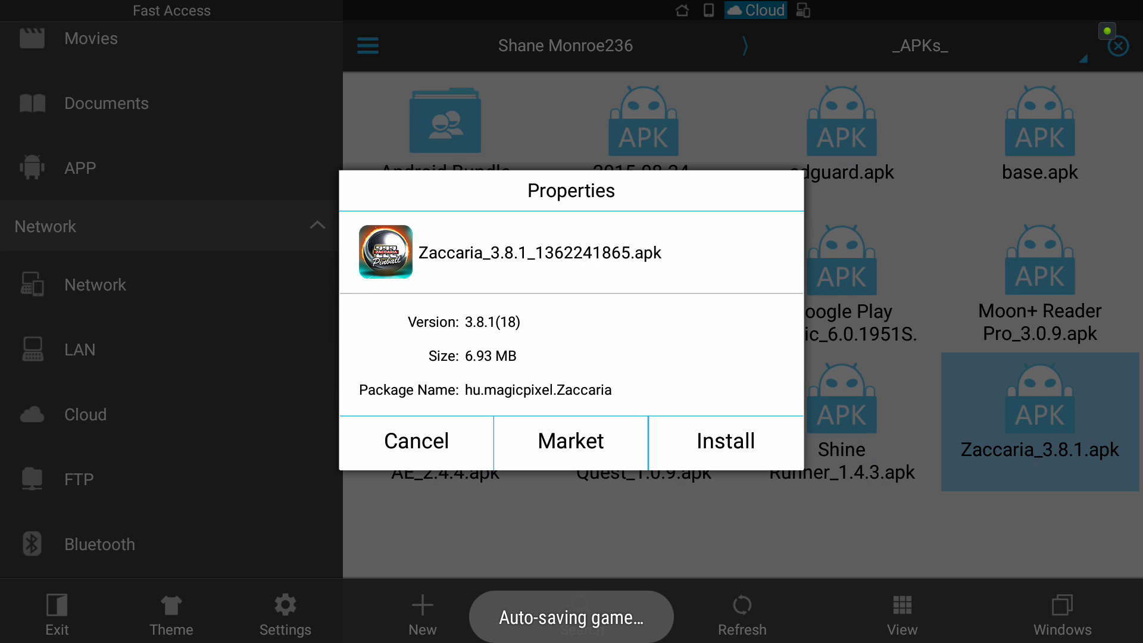
pyautogui.press('Right')
pyautogui.press('Right')
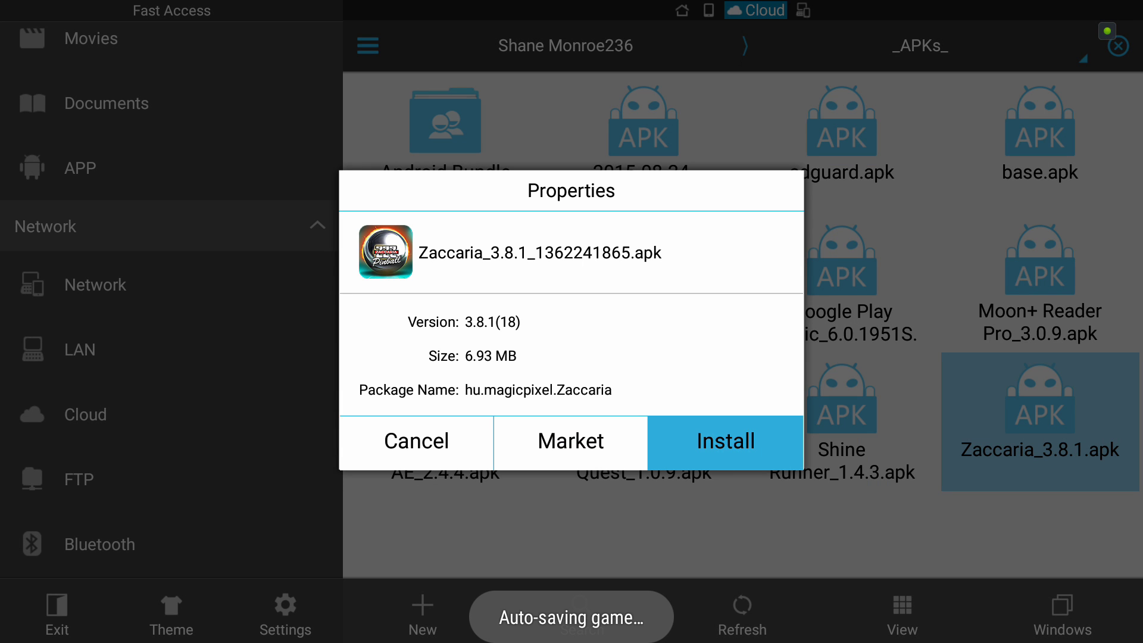
pyautogui.press('Return')
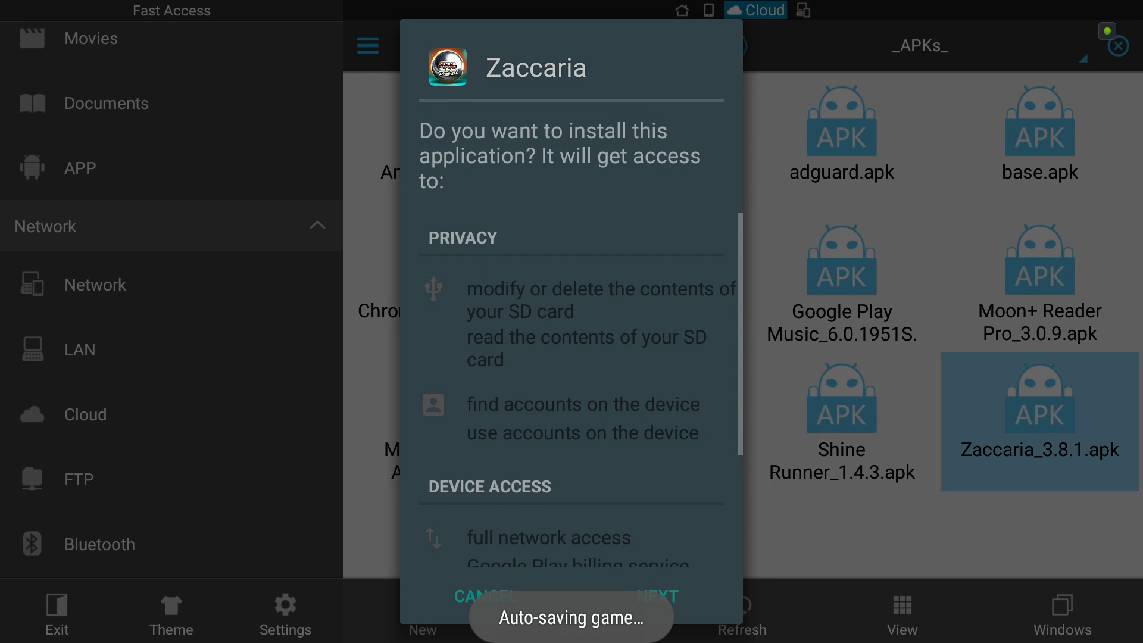
pyautogui.press('Return')
pyautogui.press('Return')
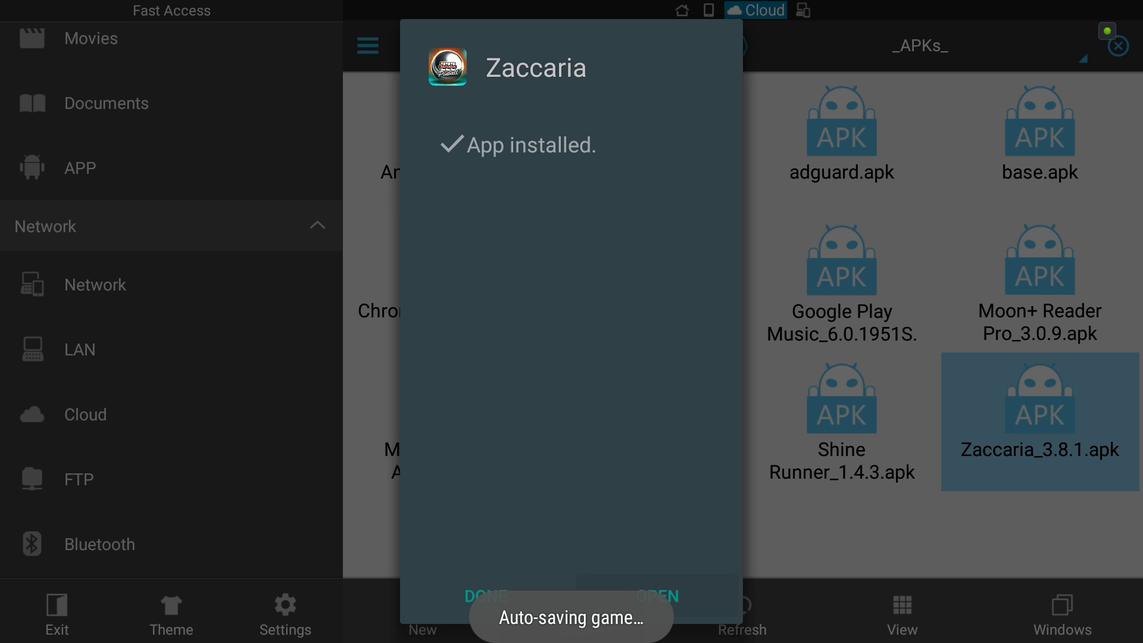
pyautogui.press('Return')
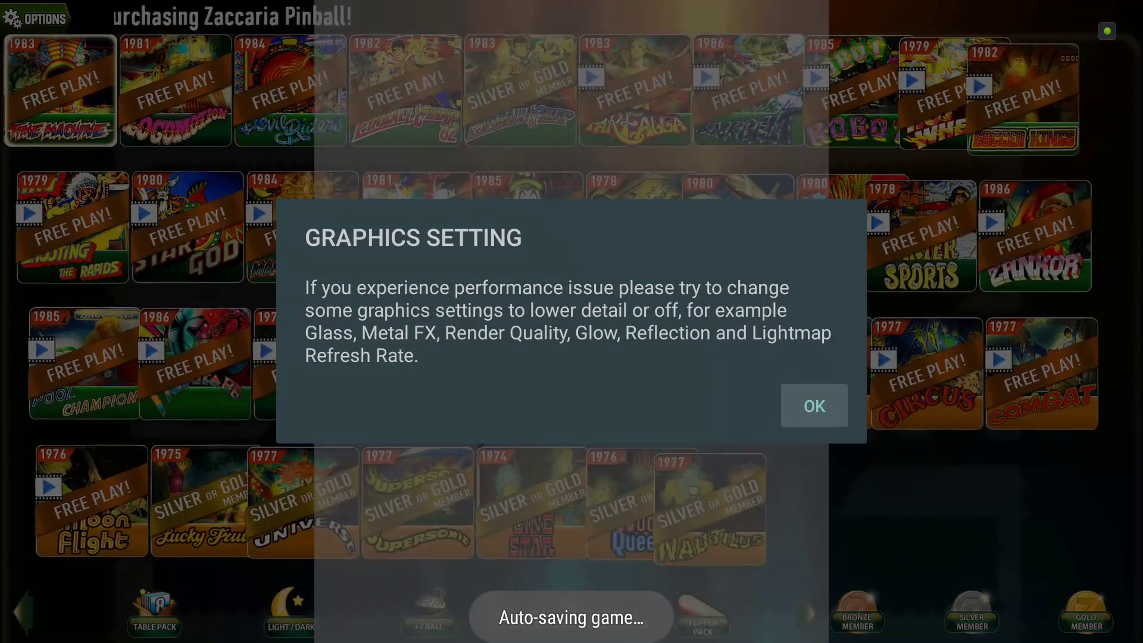
# Step: Press OK on the Graphics Setting notice to reveal the pinball table grid
pyautogui.press('Return')
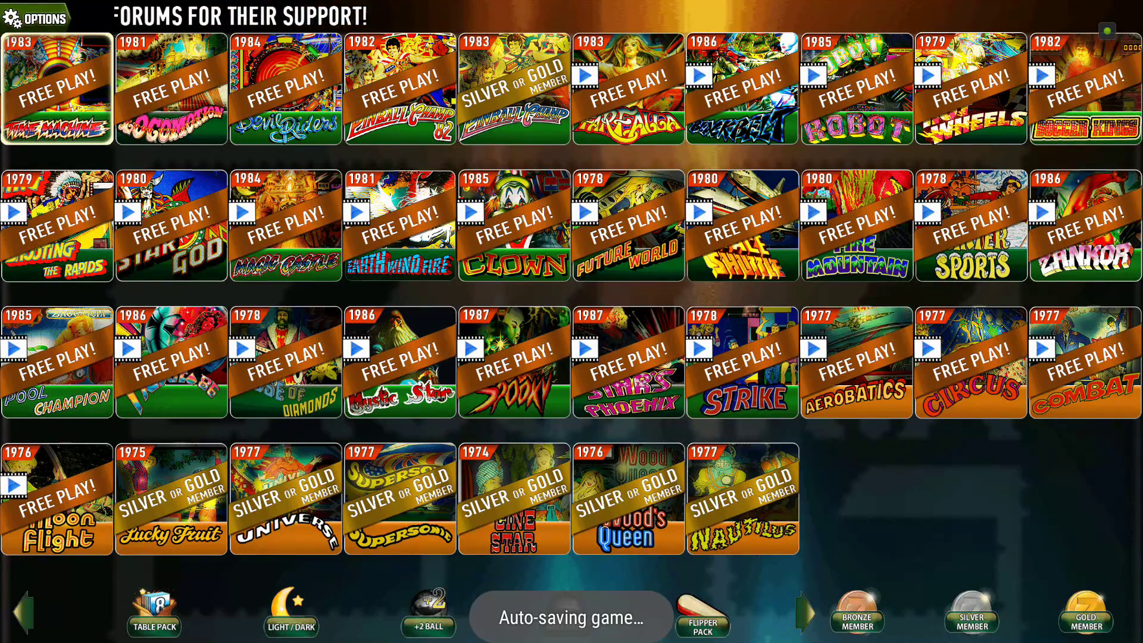